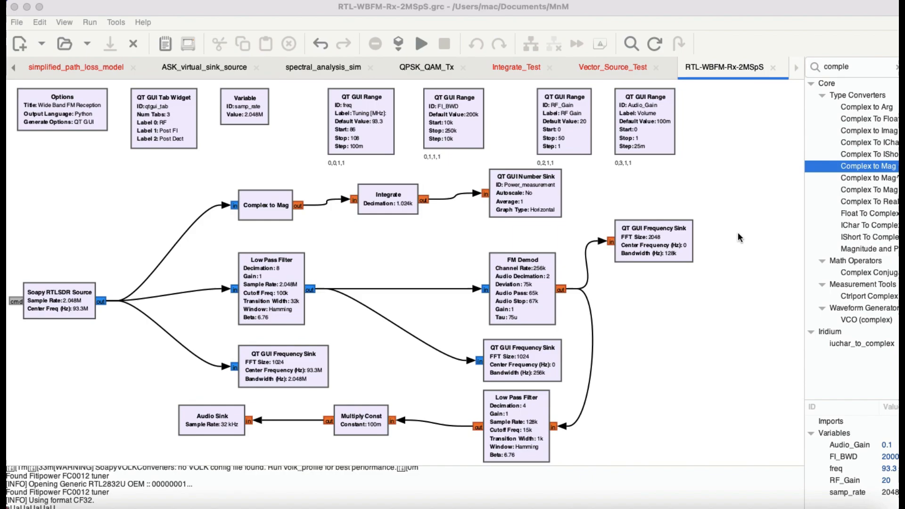
- Enlarge the flowgraph and look over the signal path from the Soapy RTLSDR Source through the filters to the Audio Sink
click(726, 179)
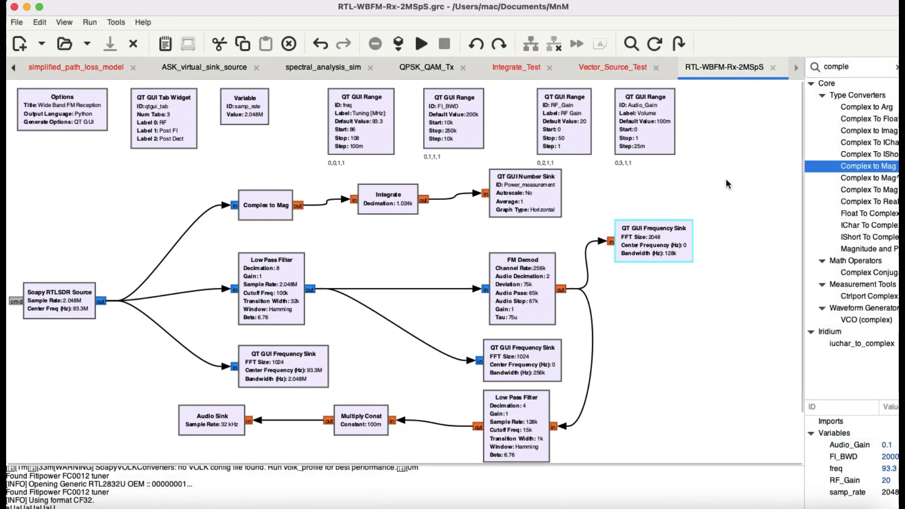
key(ctrl+plus)
key(ctrl+plus)
scroll(576, 265, down, 8)
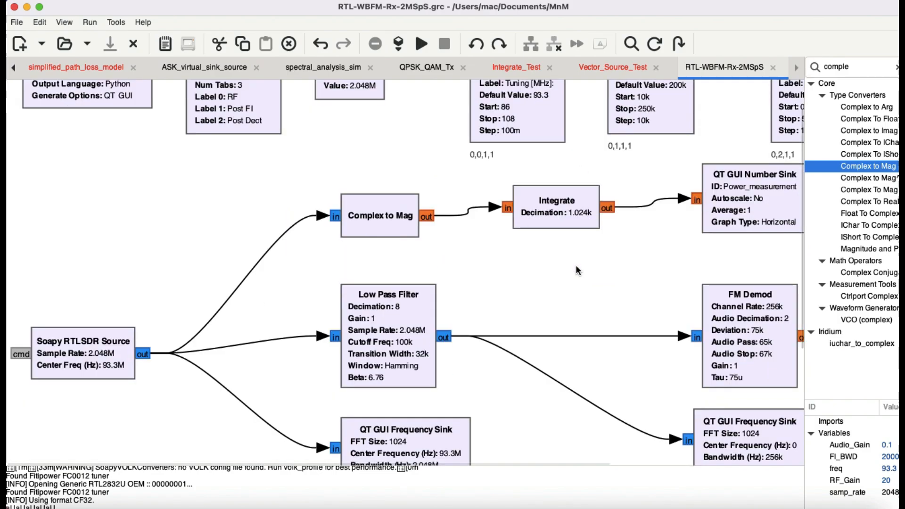
scroll(575, 265, right, 3)
scroll(575, 265, left, 3)
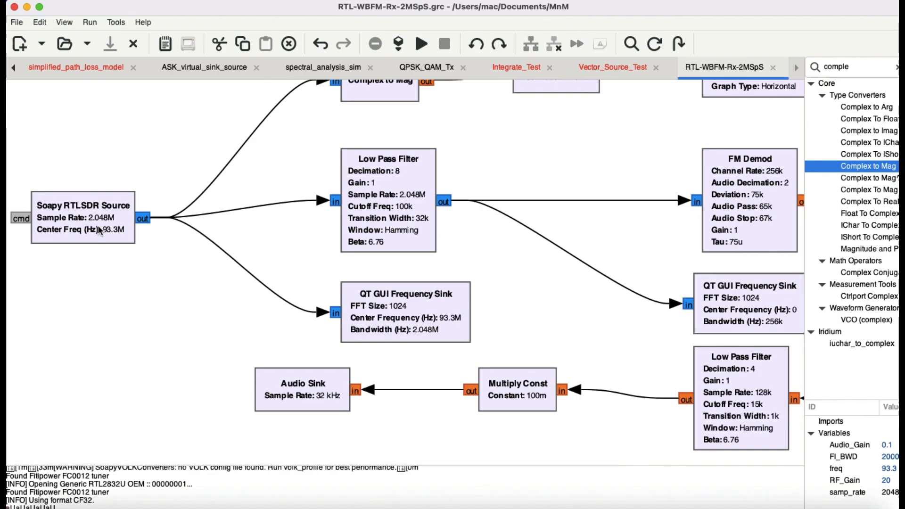
scroll(99, 230, up, 2)
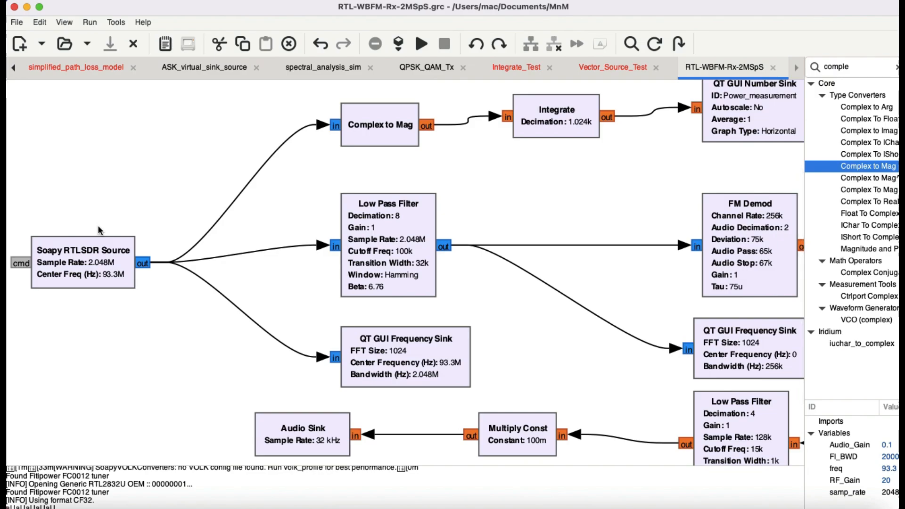
- Review the general and RF options of the Soapy RTLSDR Source, including its center frequency and RF gain, and accept them
double_click(97, 267)
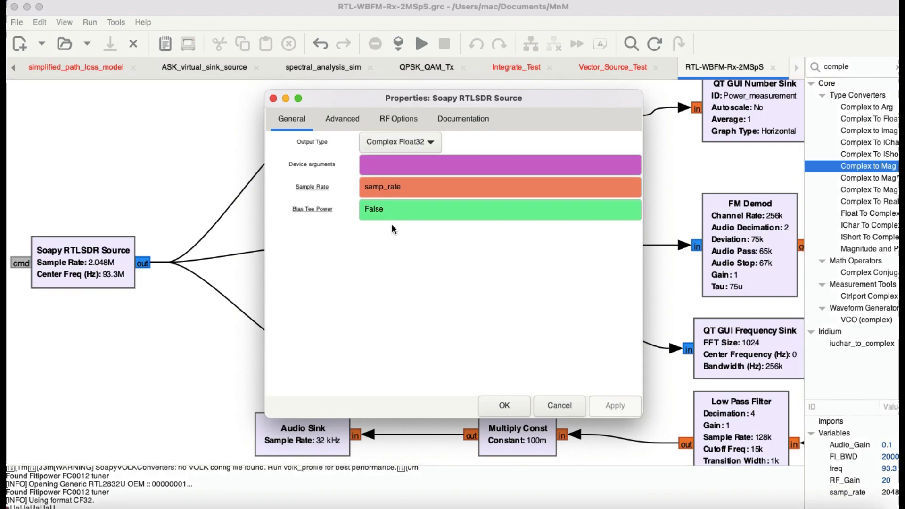
click(389, 119)
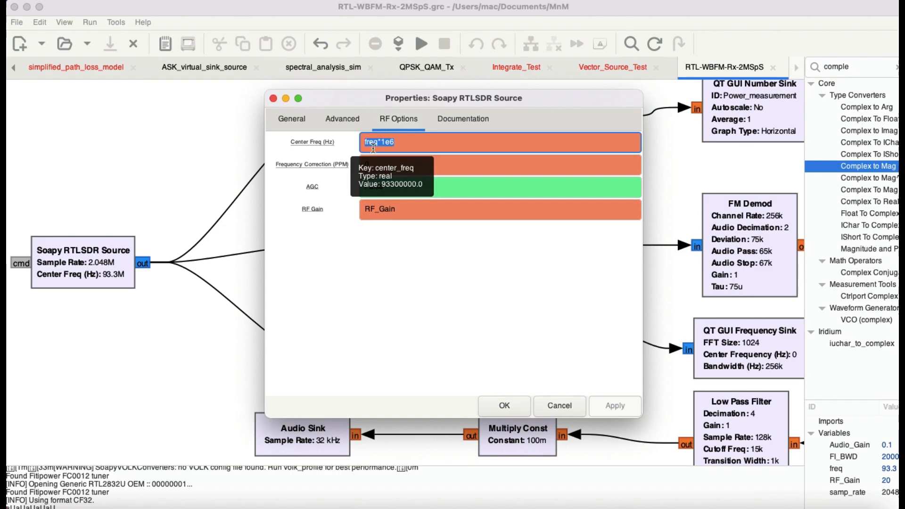
click(152, 143)
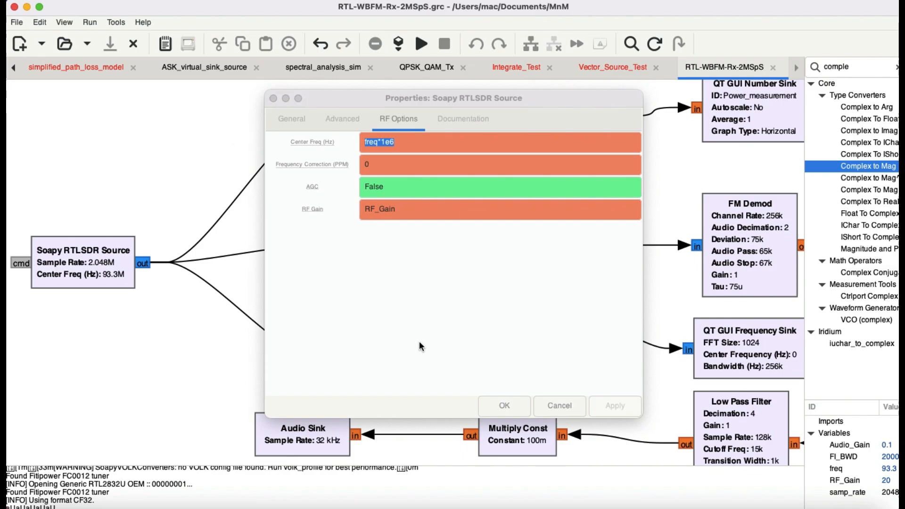
click(502, 402)
click(502, 402)
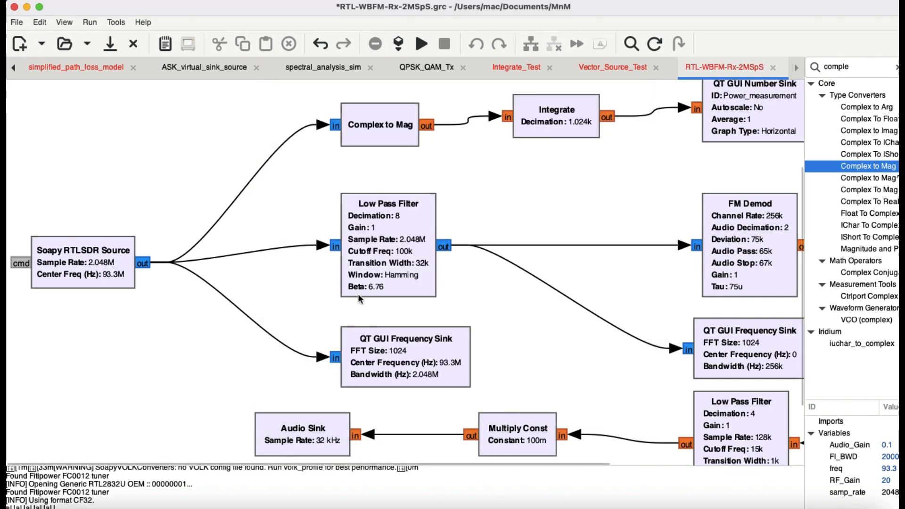
- Move the freq range block closer to the samp_rate variable and review the block's general properties
scroll(108, 281, up, 5)
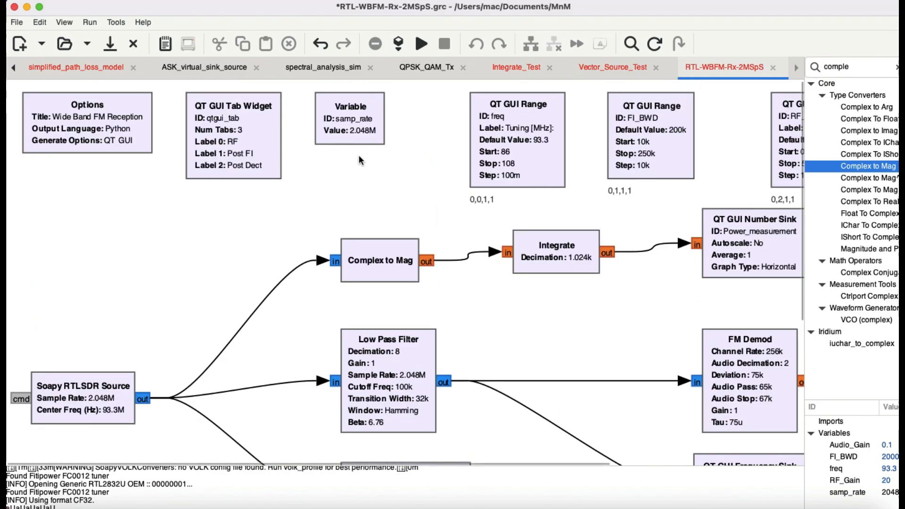
drag(512, 150, 461, 144)
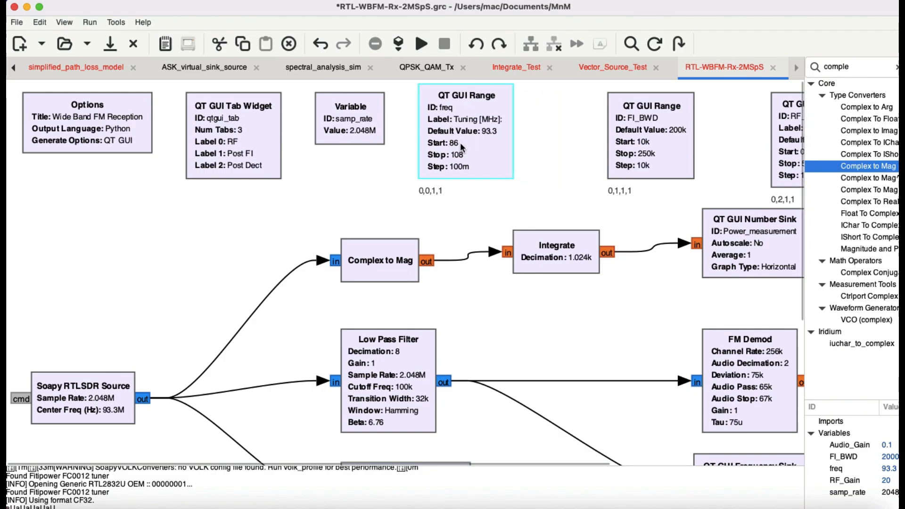
double_click(498, 149)
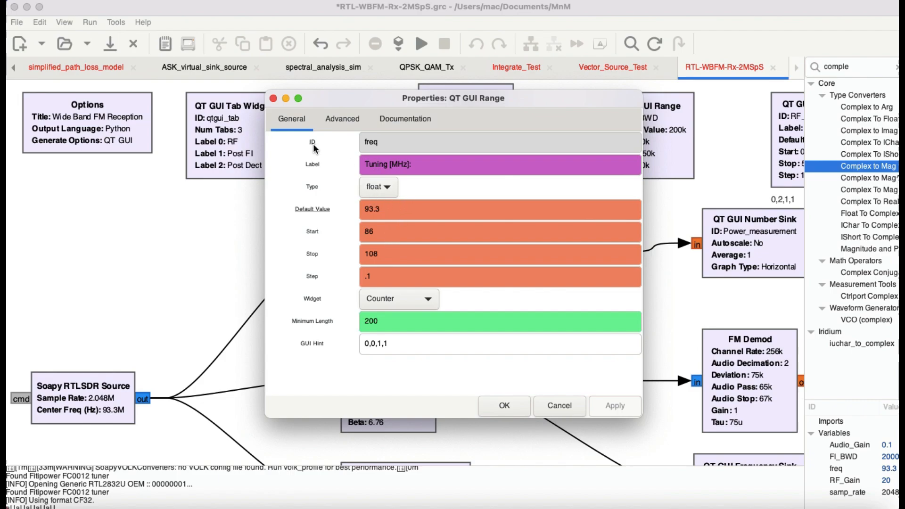
click(273, 99)
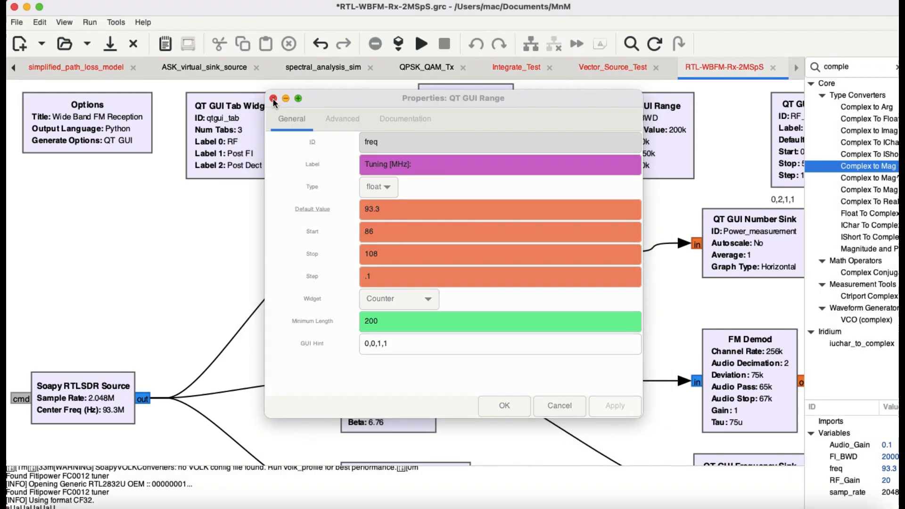
click(491, 401)
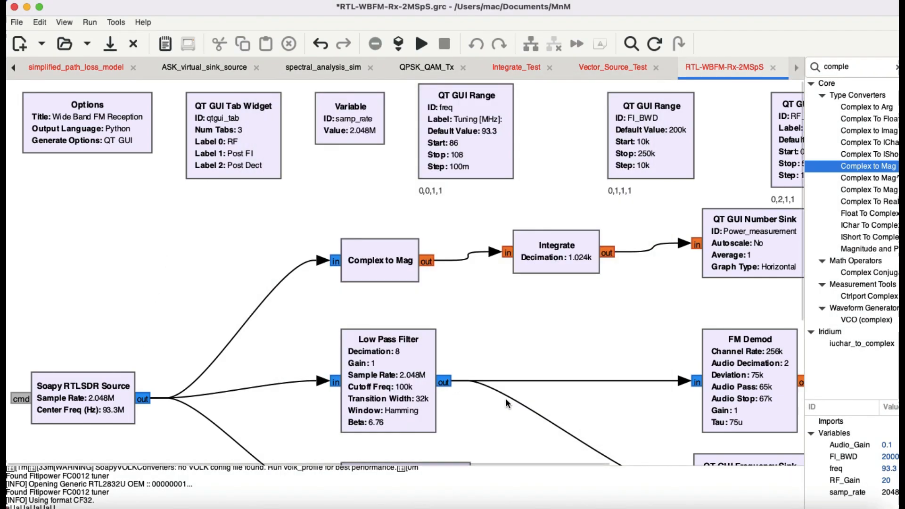
- Check how the Soapy RTLSDR Source's center frequency refers to the freq variable
double_click(83, 397)
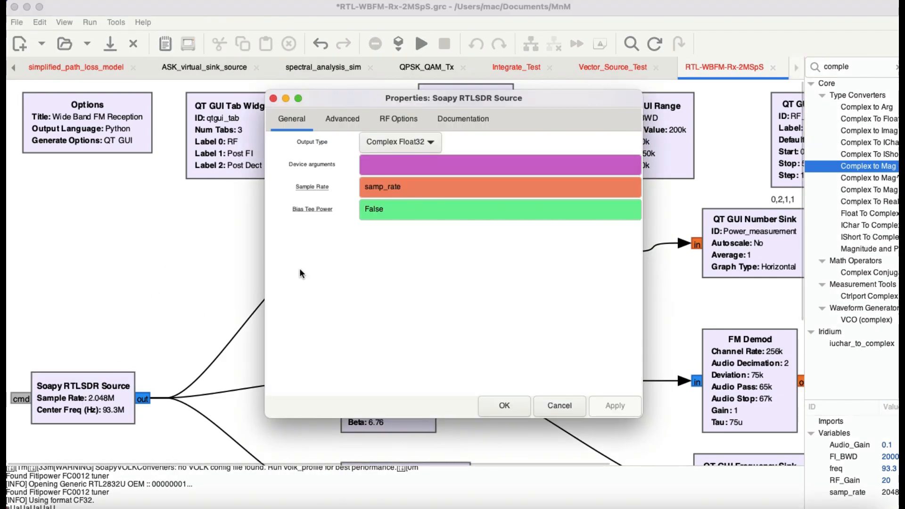
click(392, 118)
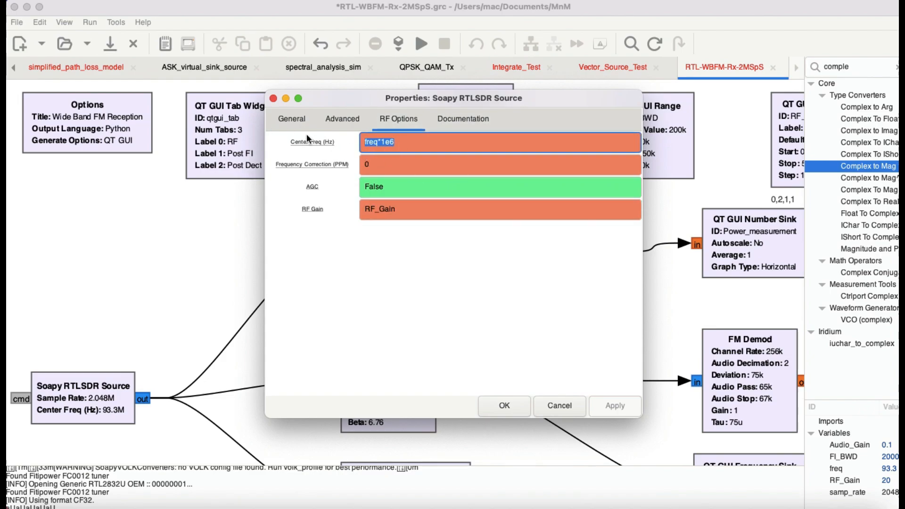
click(274, 99)
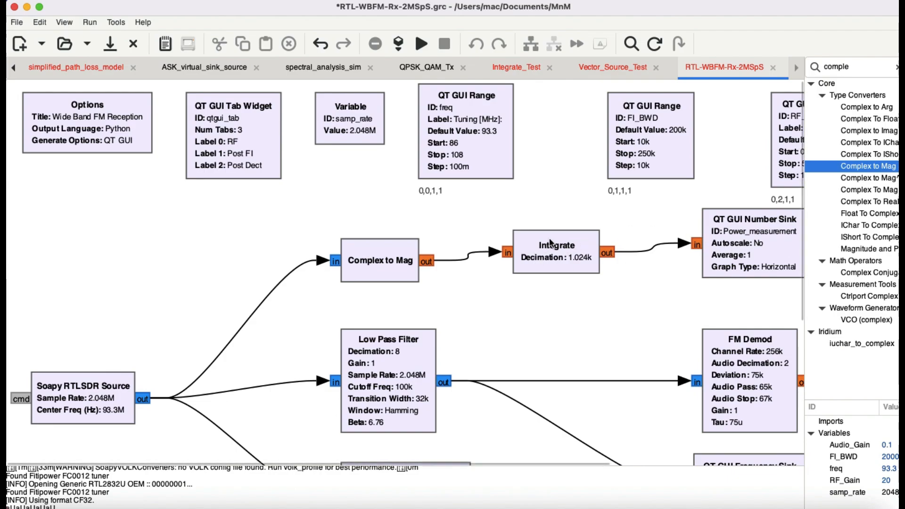
- Review the general properties of the Power_measurement number sink
double_click(779, 236)
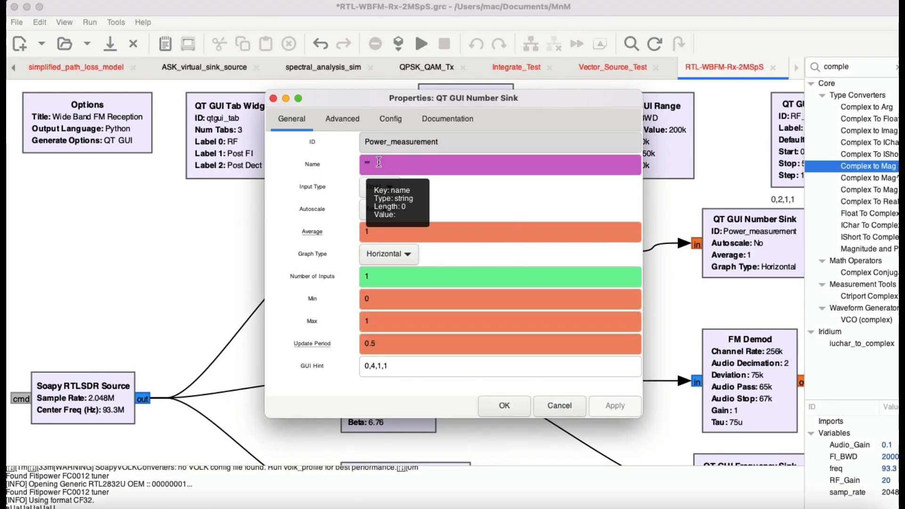
click(274, 98)
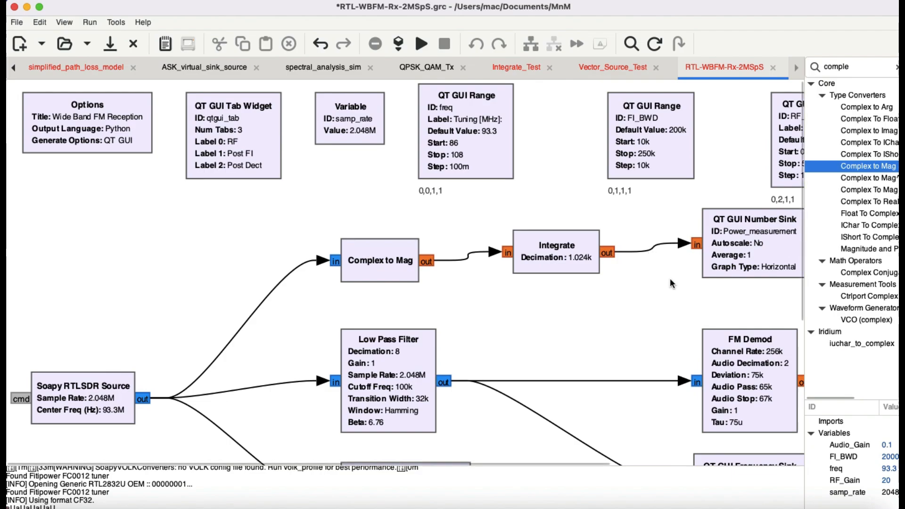
- Examine the decimation, sample rate, cutoff frequency and transition width of the Low Pass Filter that feeds the FM Demod
scroll(671, 279, down, 4)
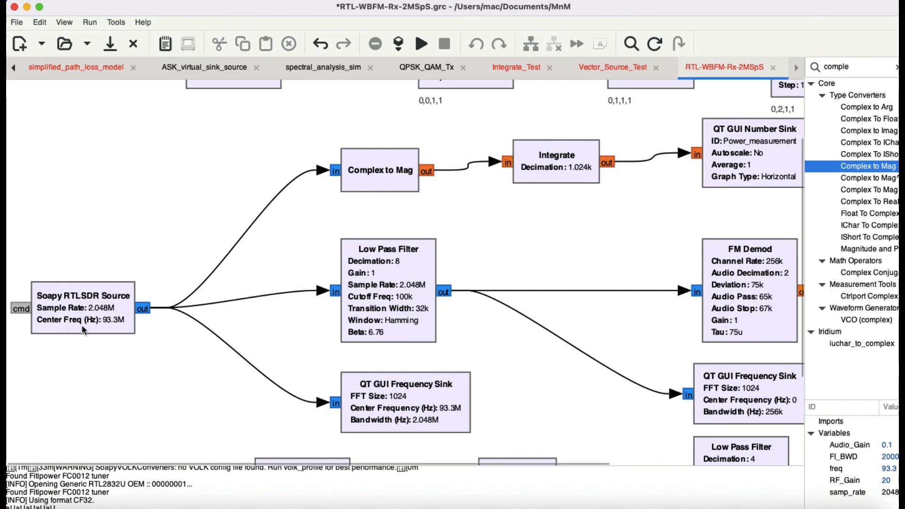
double_click(388, 287)
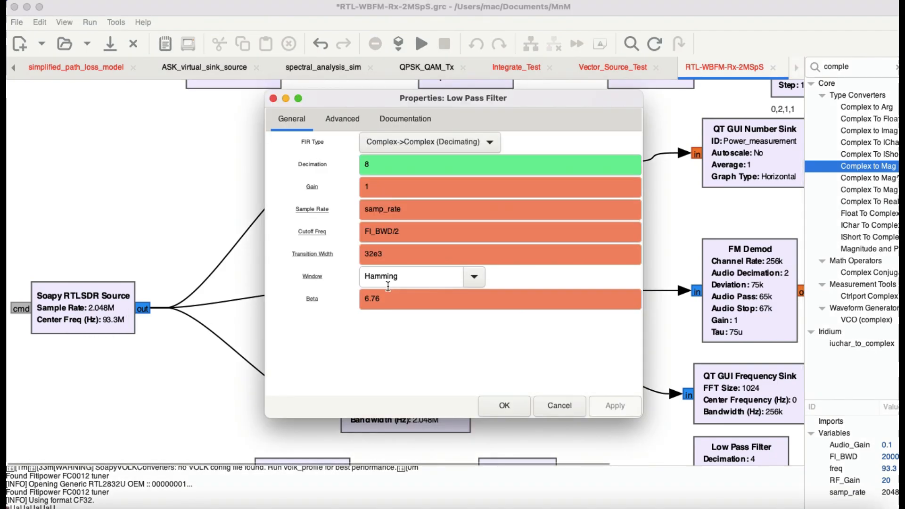
click(499, 97)
drag(499, 98, 486, 124)
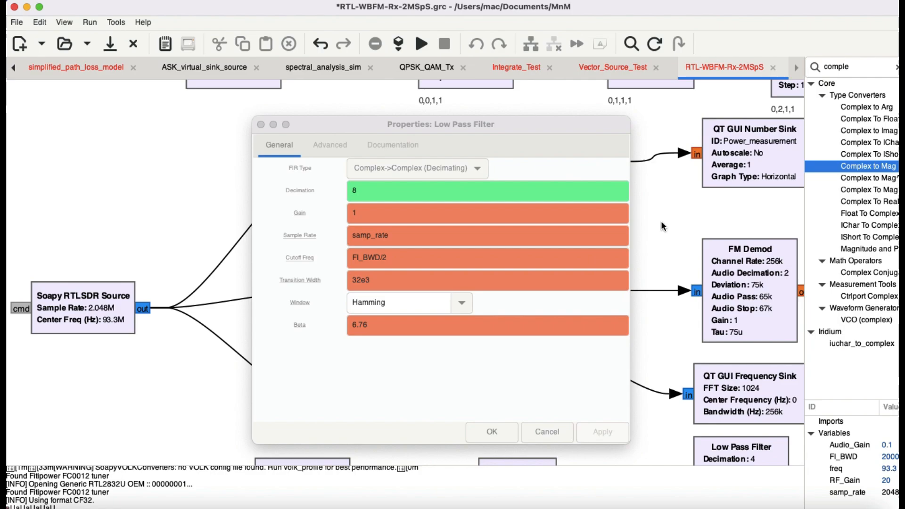
click(330, 370)
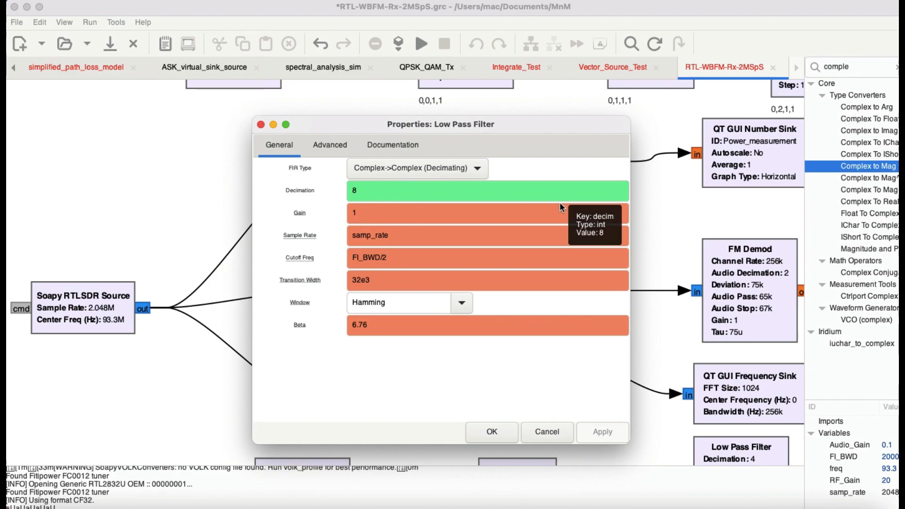
drag(533, 131, 338, 169)
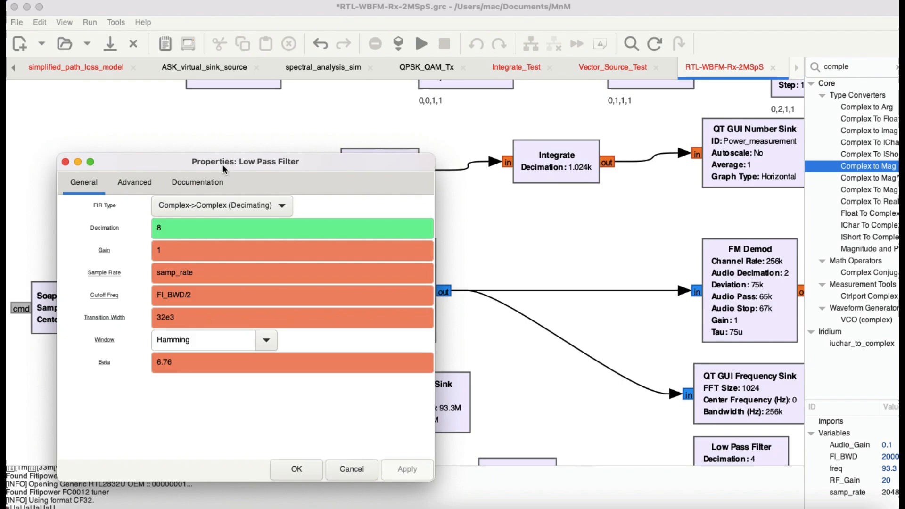
drag(231, 162, 340, 159)
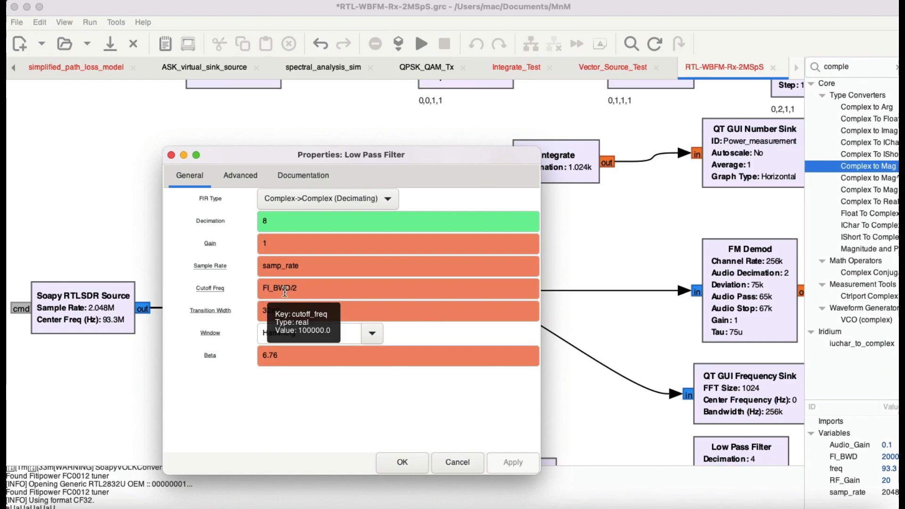
click(171, 155)
- Review the default value, start, stop and step of the FI_BWD range block
scroll(326, 183, up, 5)
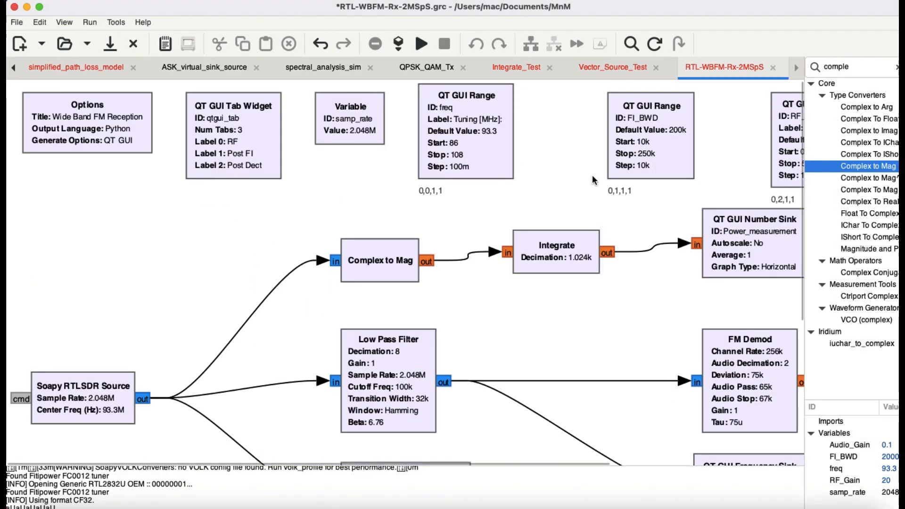
double_click(649, 152)
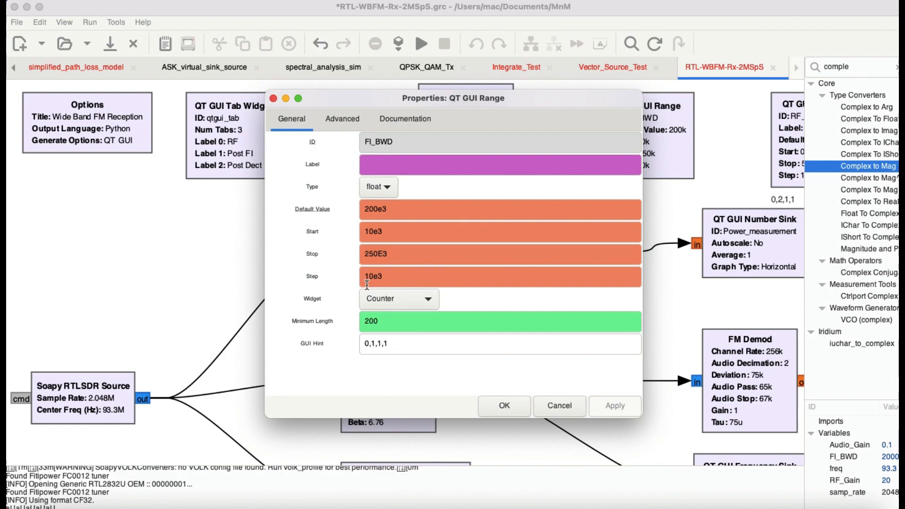
click(273, 99)
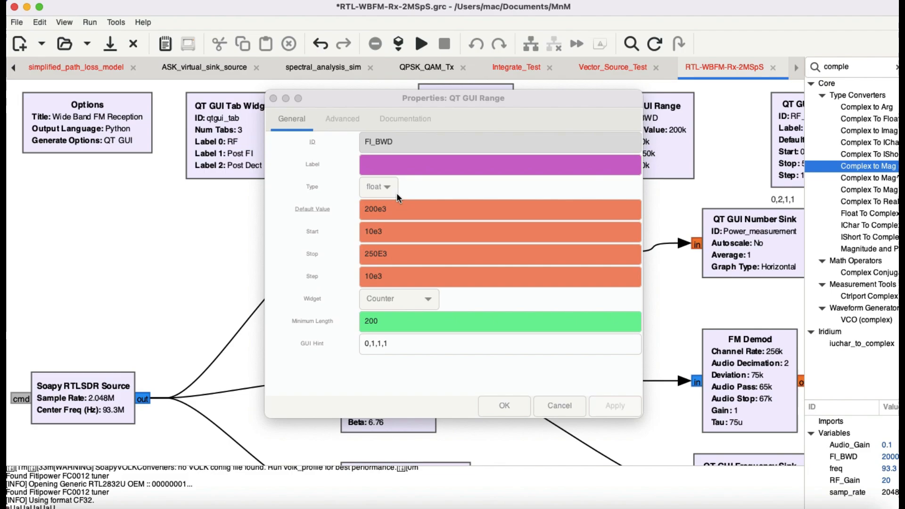
click(504, 407)
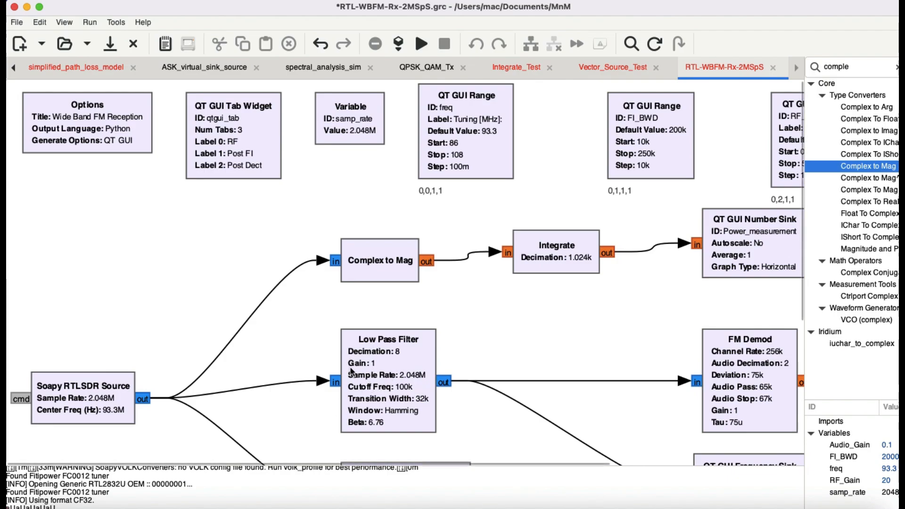
- Shift the Low Pass Filter after the source slightly upward and bring the FM Demod block up and closer to it
drag(387, 360, 385, 348)
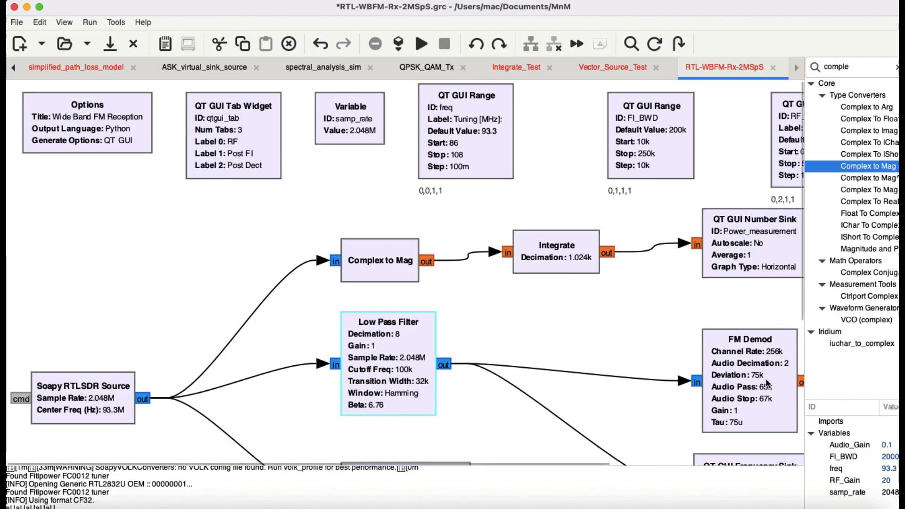
click(750, 364)
drag(750, 364, 690, 330)
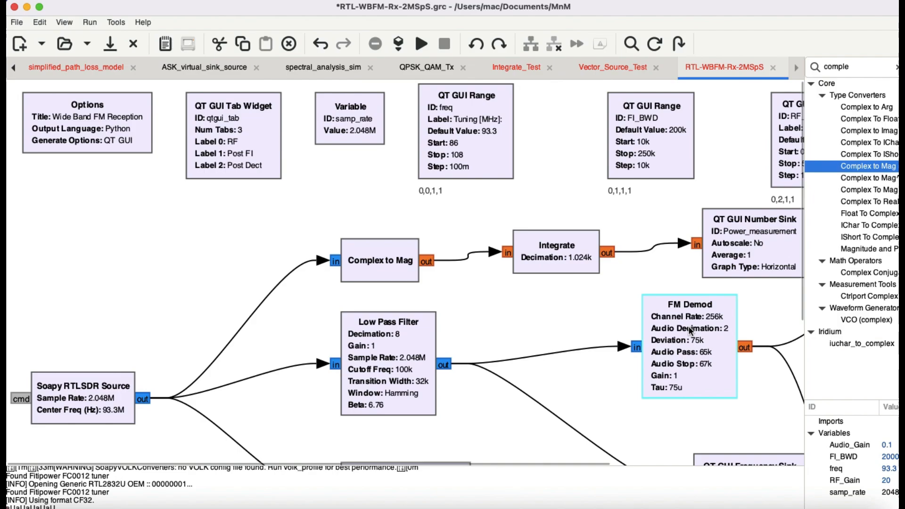
- Review the FM Demod block's channel rate, audio decimation, deviation, and audio pass and stop frequencies
double_click(690, 333)
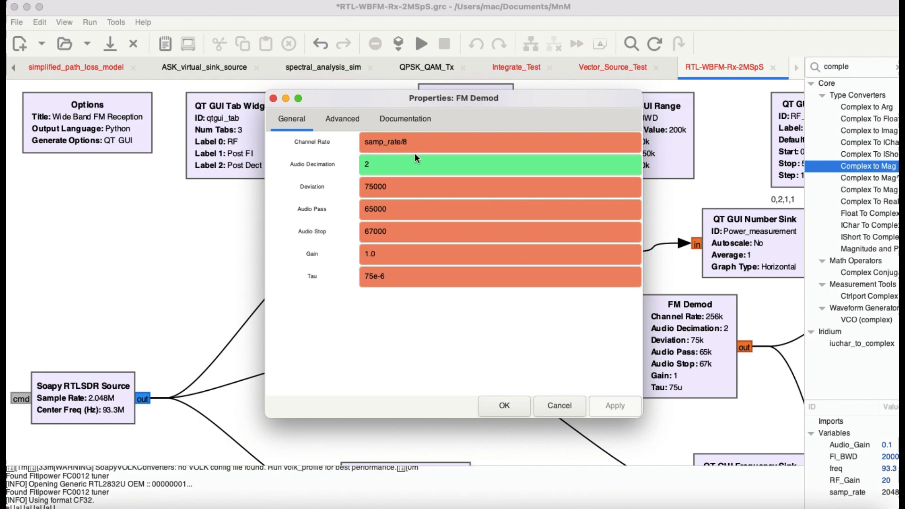
drag(425, 96, 661, 225)
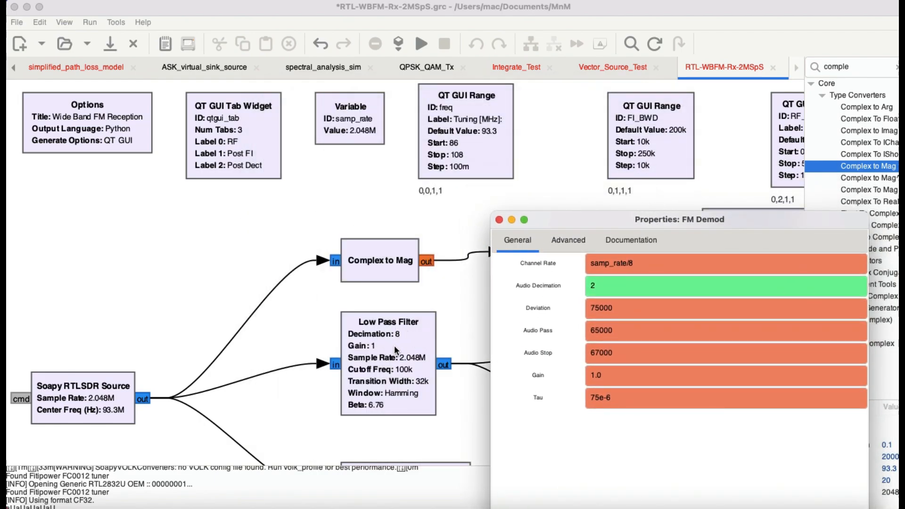
drag(646, 216, 346, 137)
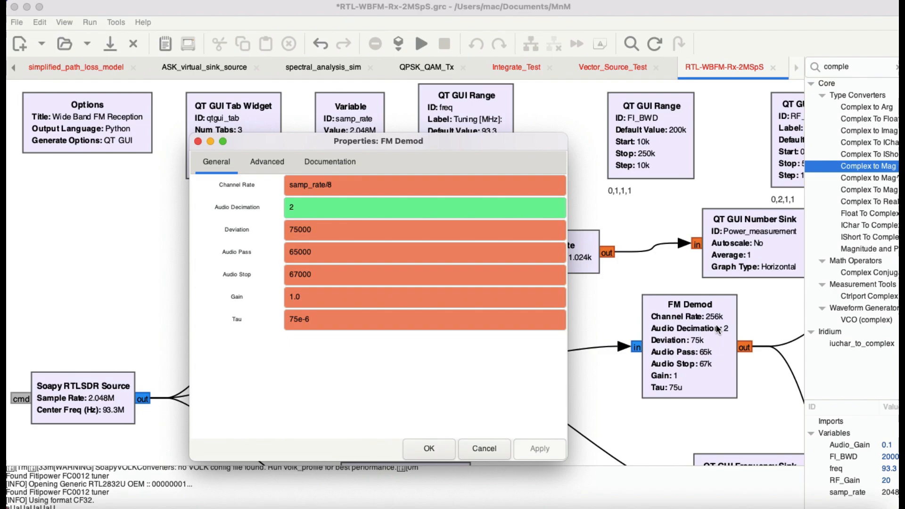
click(805, 297)
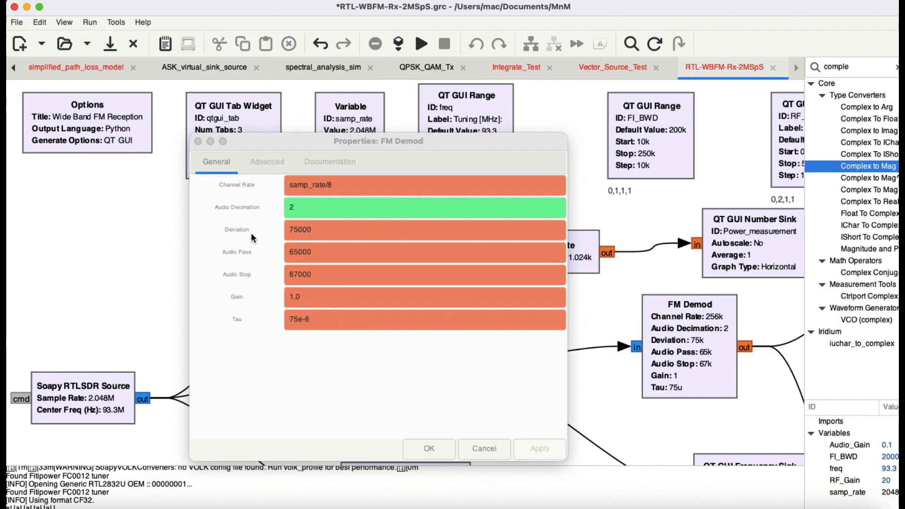
click(319, 232)
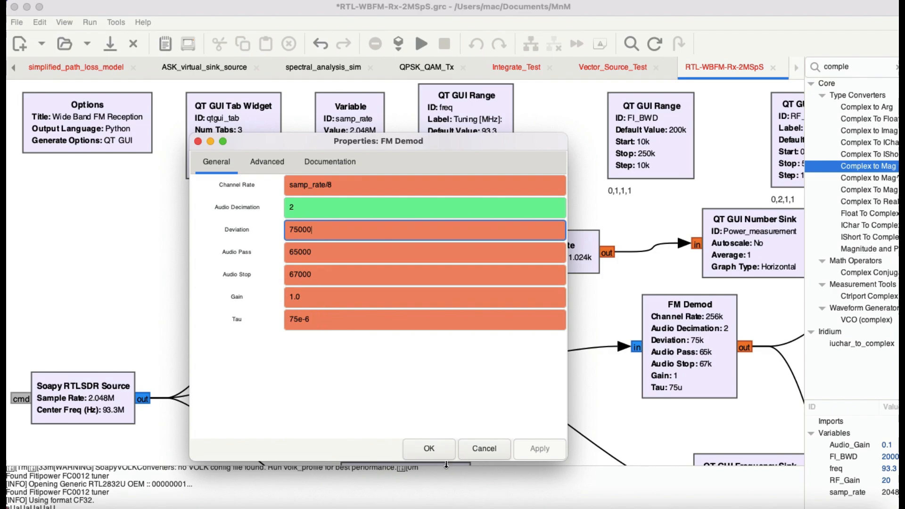
click(438, 450)
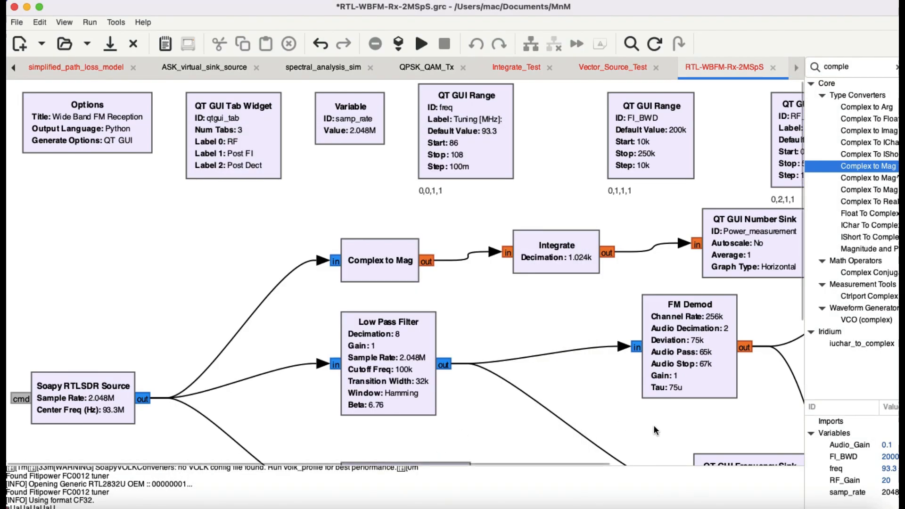
- Examine the decimation, sample rate, cutoff frequency and transition width of the Low Pass Filter after the FM Demod
scroll(654, 429, right, 5)
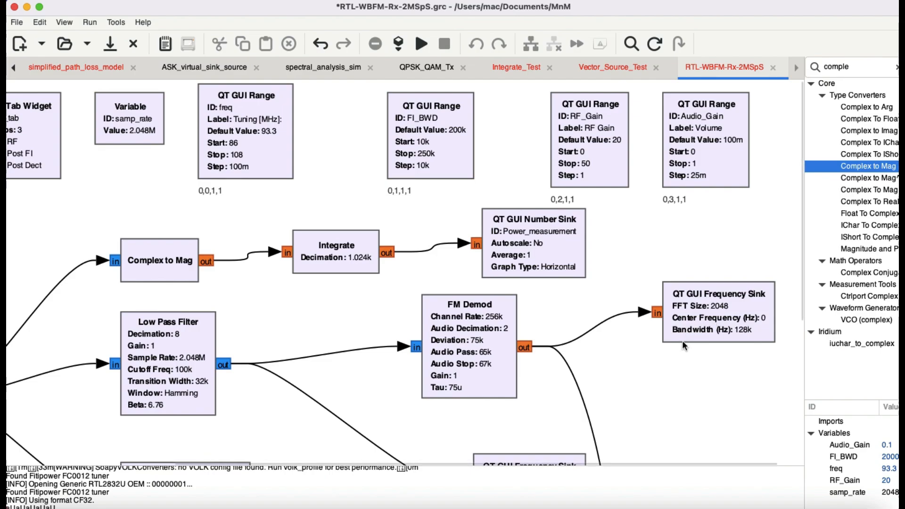
scroll(681, 354, down, 4)
scroll(680, 356, down, 4)
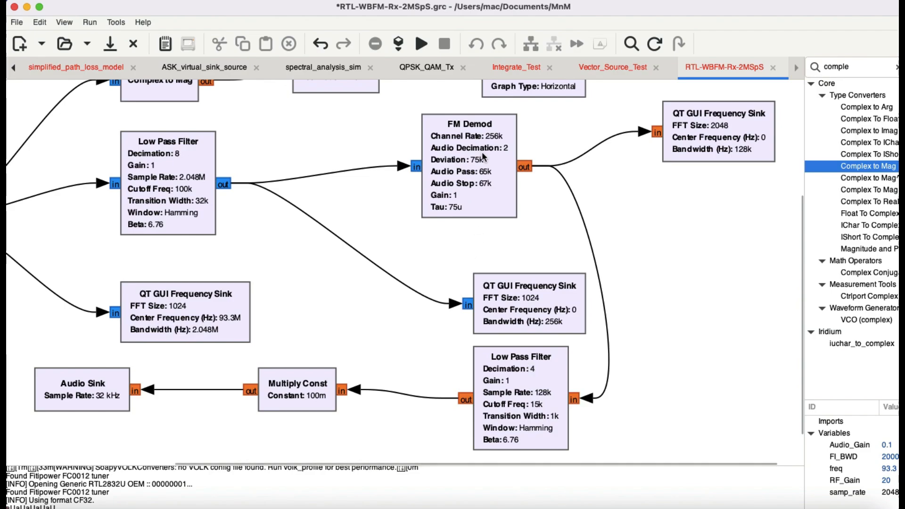
double_click(527, 381)
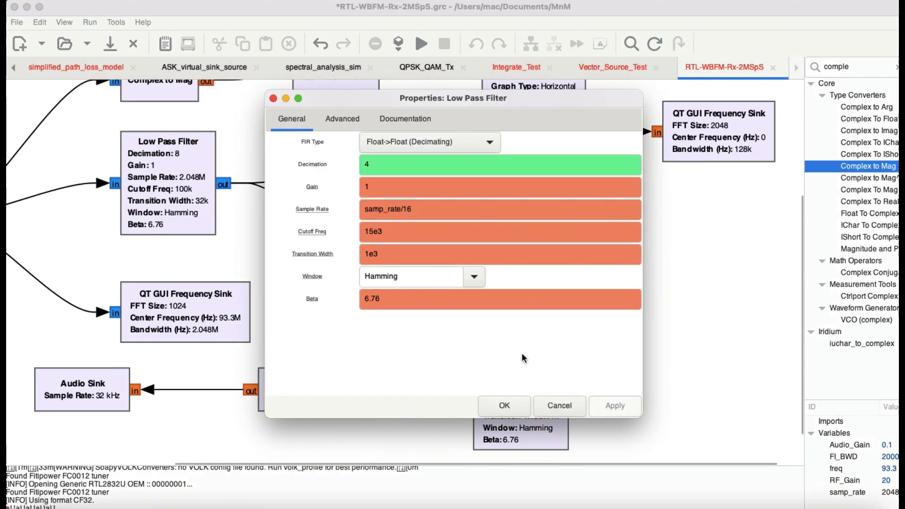
click(504, 406)
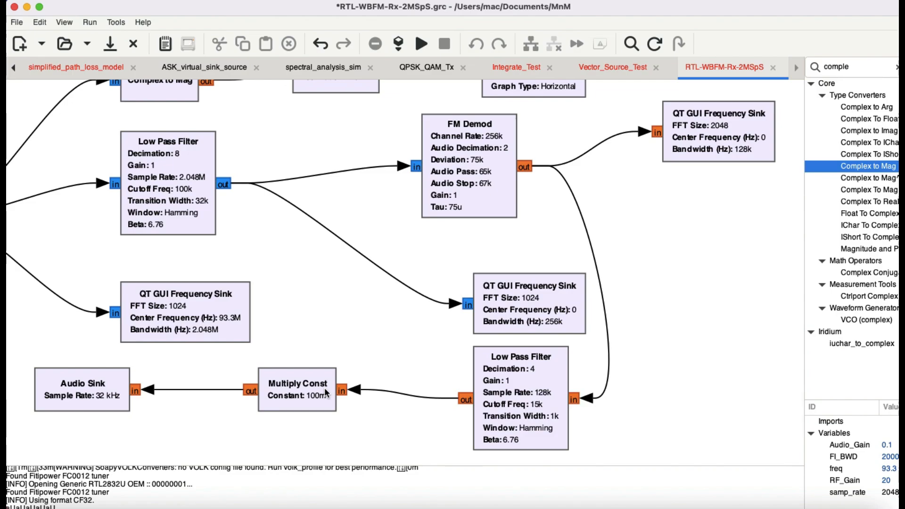
- Review the default value, start, stop, step and widget type of the Audio_Gain range block
scroll(325, 391, up, 5)
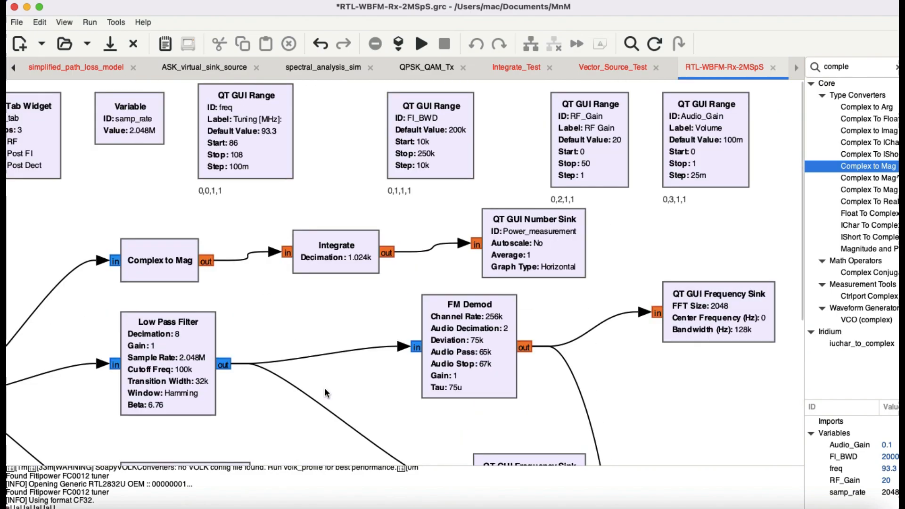
double_click(720, 142)
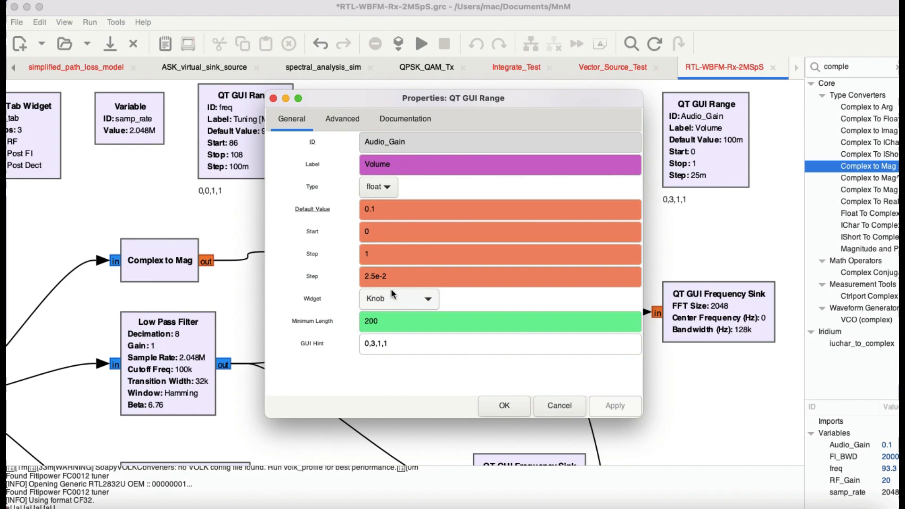
click(505, 406)
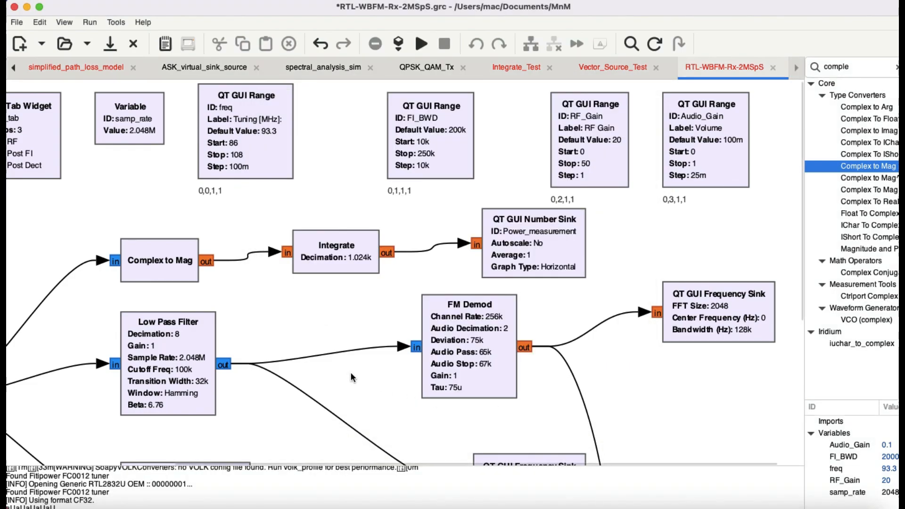
- Follow the audio path to the Audio Sink and review its available sample rates without changing the selection
scroll(351, 375, down, 5)
scroll(351, 374, down, 2)
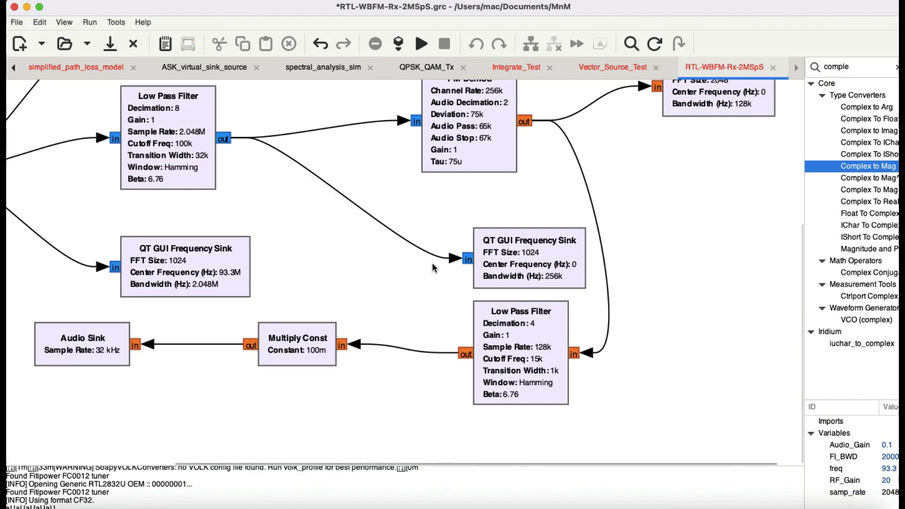
scroll(432, 262, left, 8)
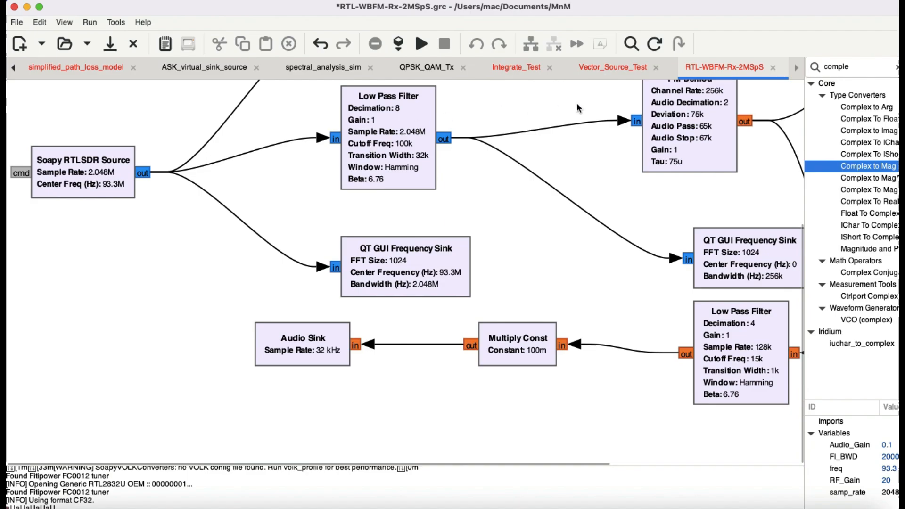
scroll(719, 155, right, 5)
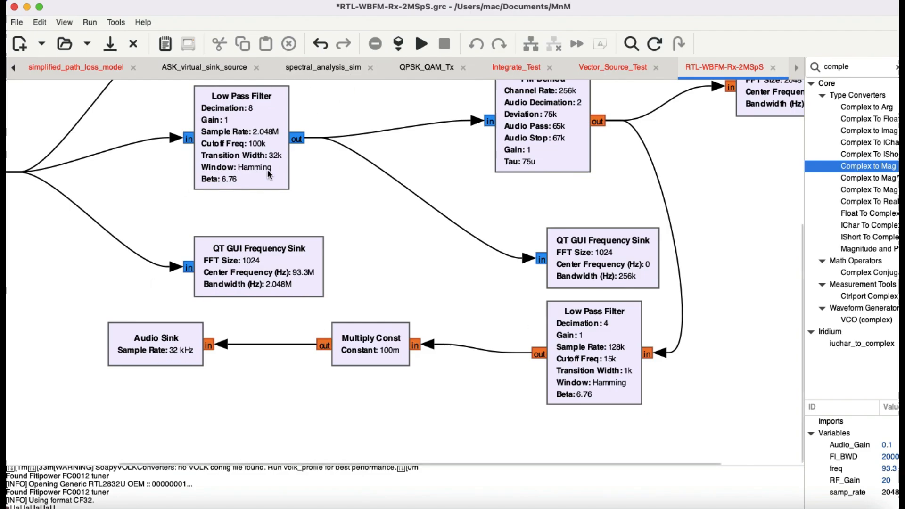
double_click(168, 344)
click(480, 144)
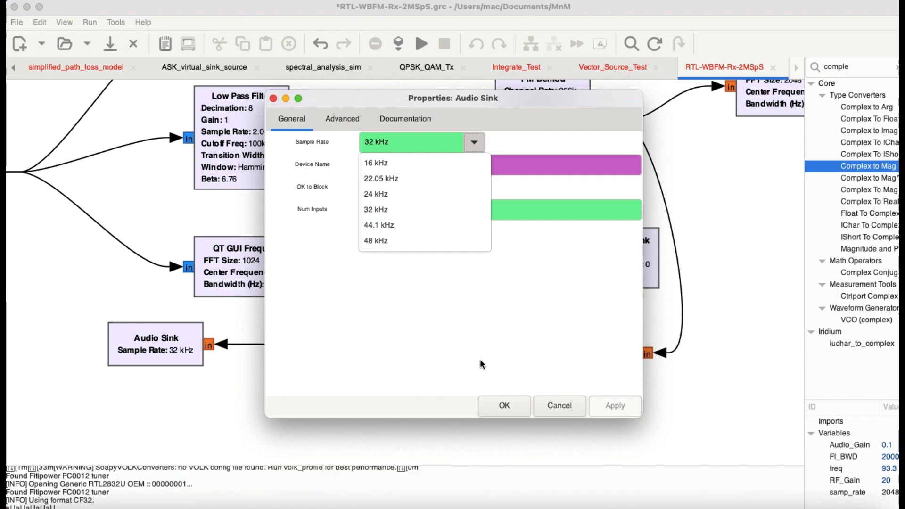
click(506, 406)
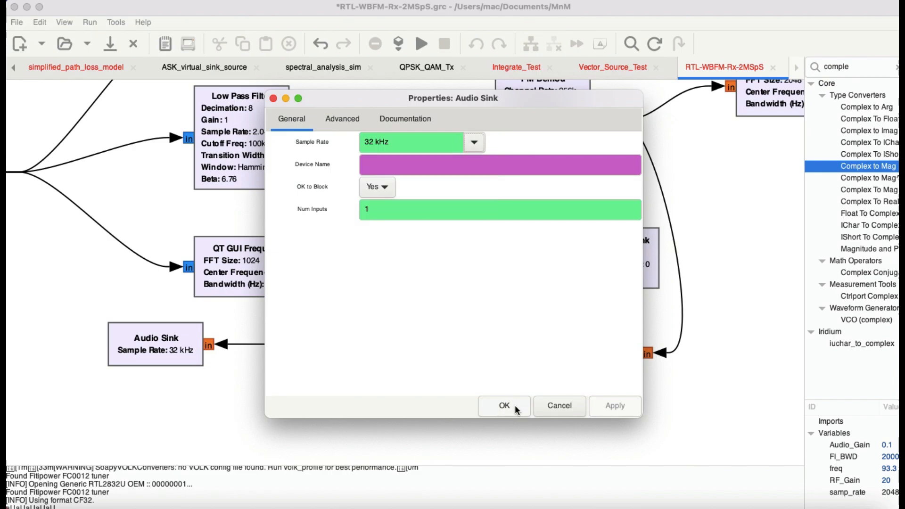
click(514, 405)
- Enlarge the console area, run the flowgraph, and widen and reposition the Wide Band FM Reception window
scroll(440, 267, up, 4)
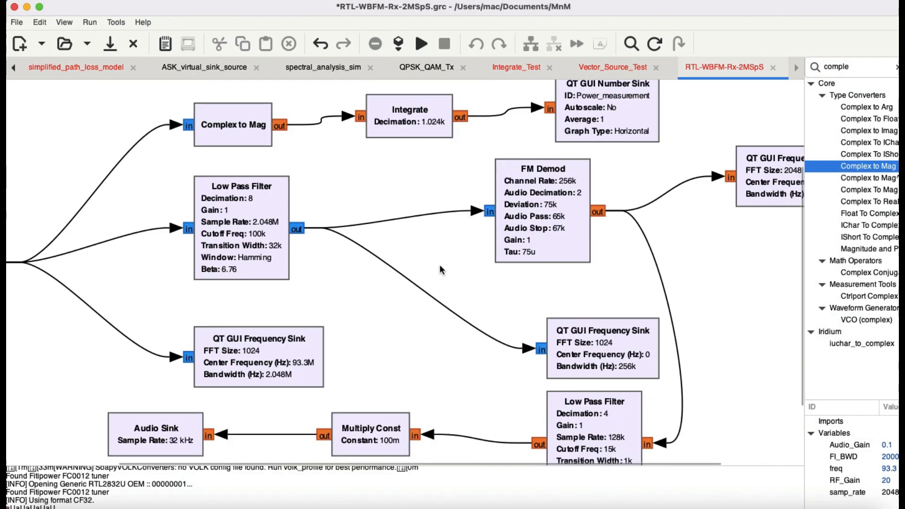
key(ctrl+minus)
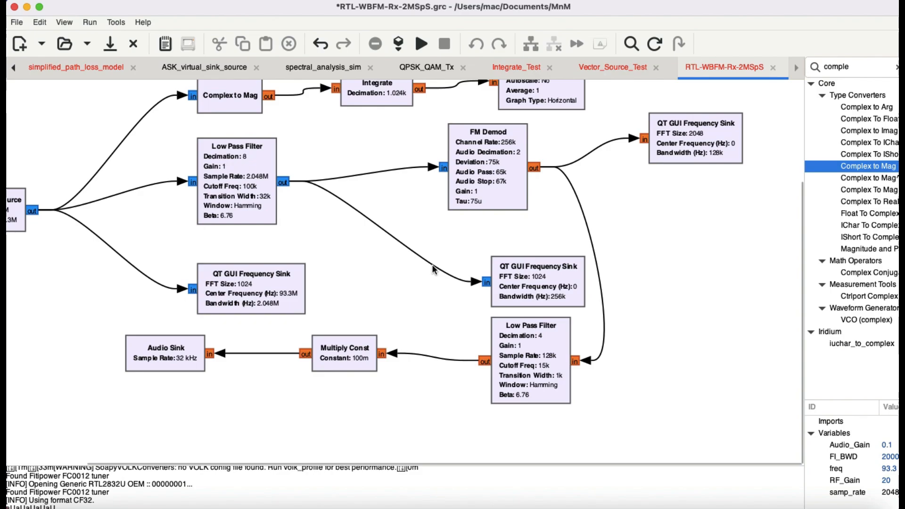
scroll(357, 274, up, 2)
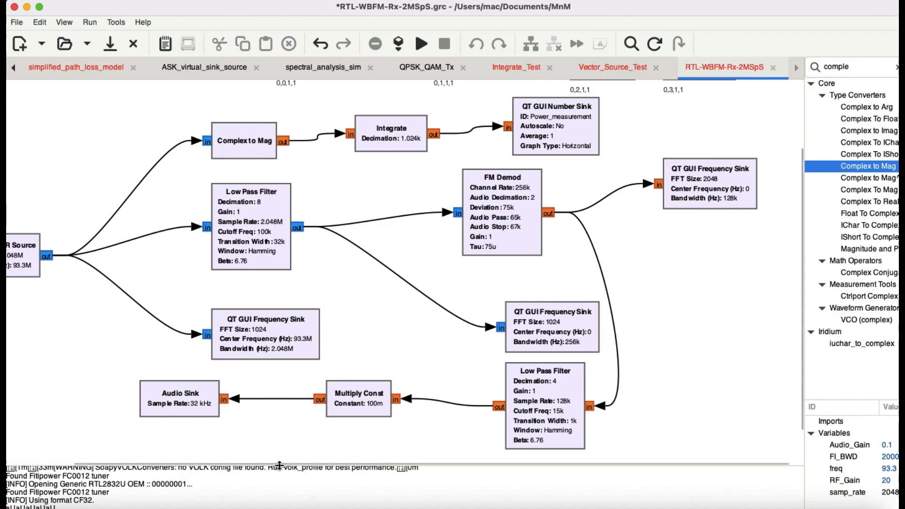
drag(274, 467, 277, 428)
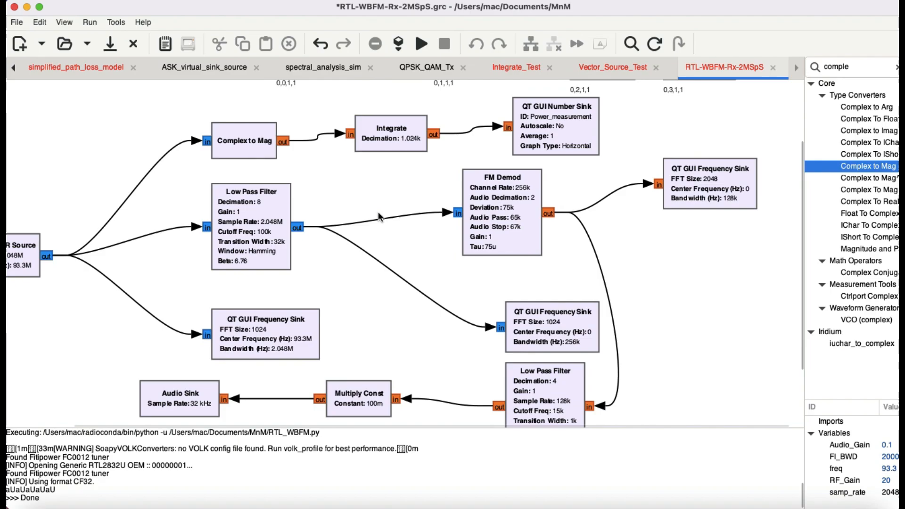
key(F6)
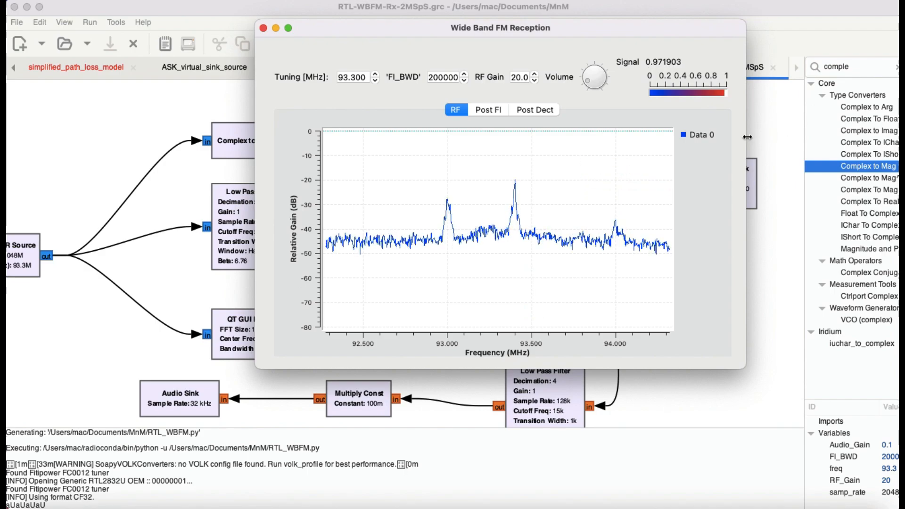
drag(746, 144, 818, 143)
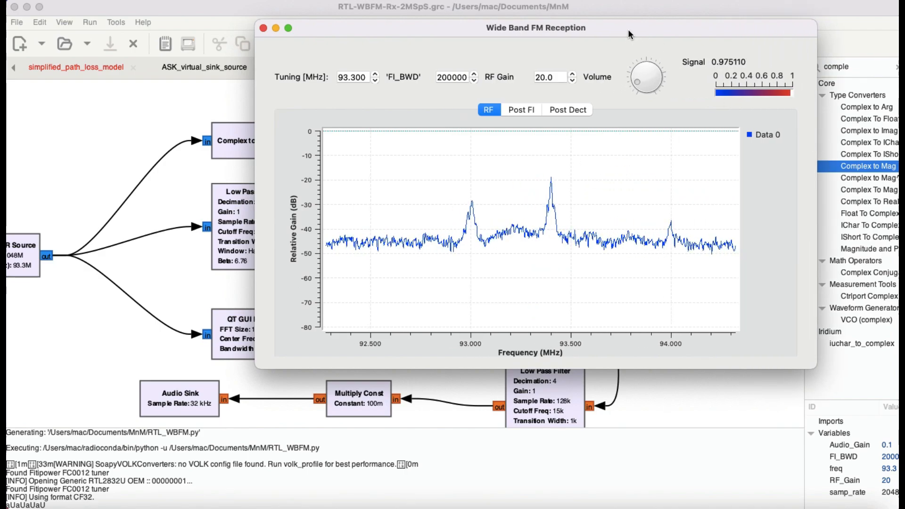
drag(628, 30, 461, 45)
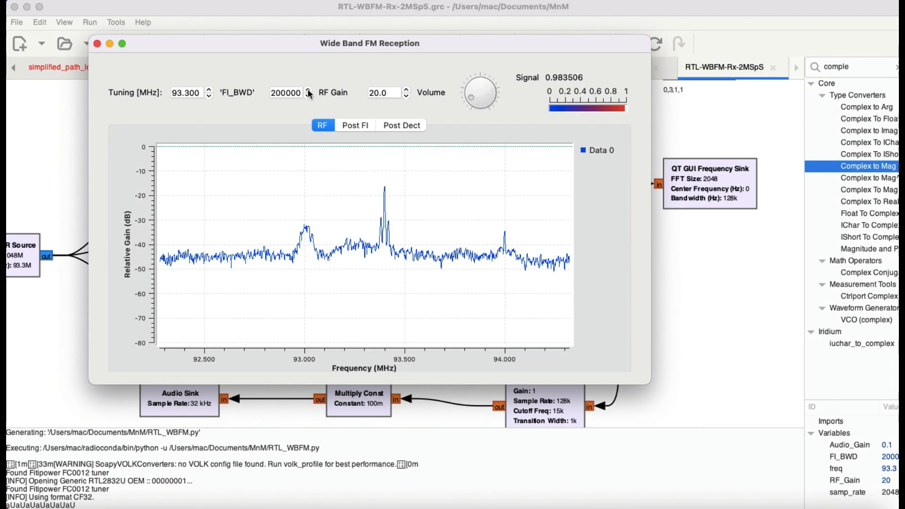
- Set the RF Gain to 25, and turn the volume up to about half and back down to a low level
click(407, 89)
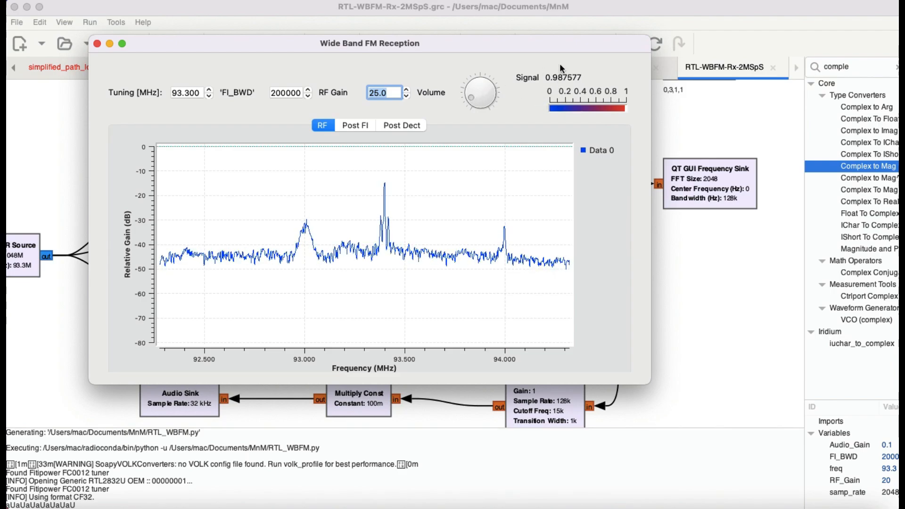
click(471, 97)
drag(471, 97, 481, 84)
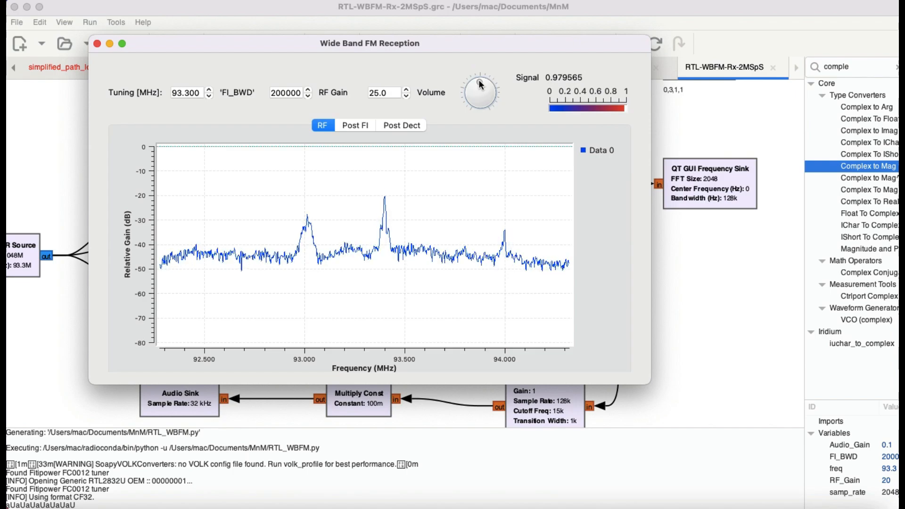
mouse_move(481, 84)
mouse_down()
mouse_move(476, 105)
mouse_move(472, 96)
mouse_up()
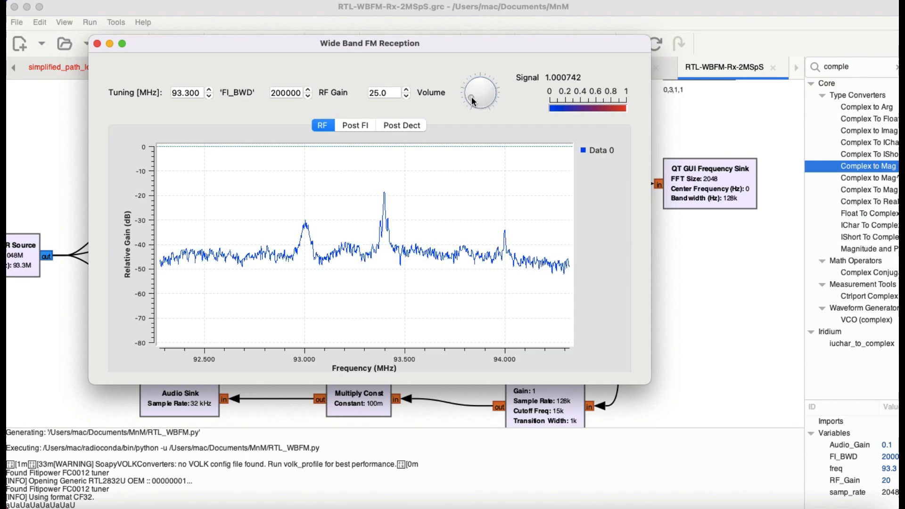
- View the Post FI and Post Dect spectra, moving the reception window to compare them with the flowgraph's frequency sinks
click(356, 126)
drag(367, 43, 613, 406)
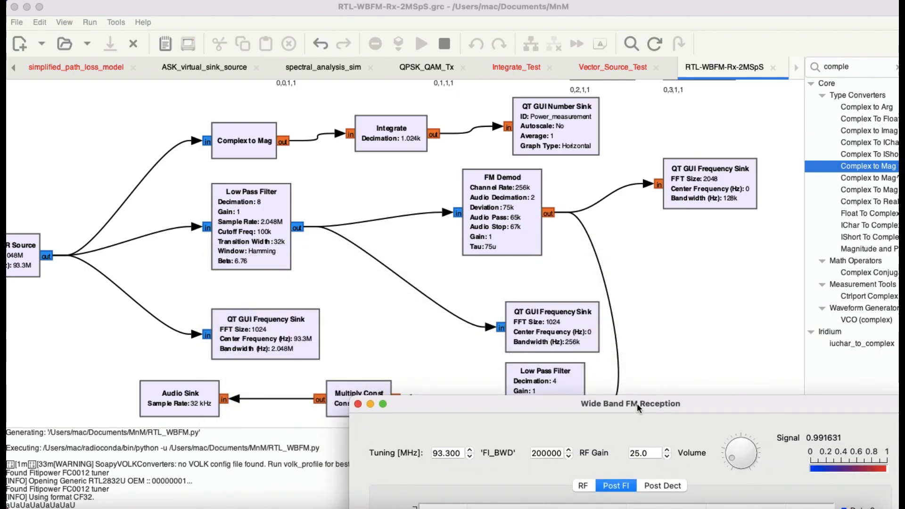
drag(641, 404, 400, 243)
click(455, 222)
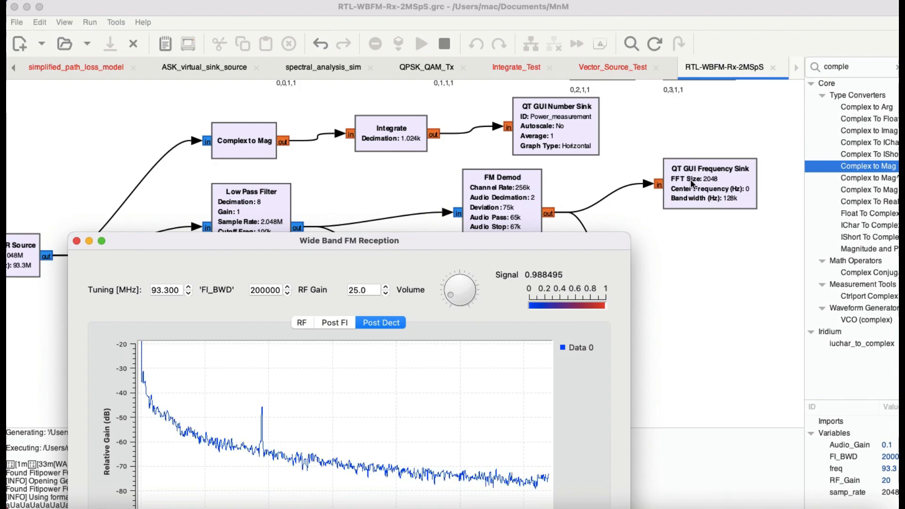
drag(331, 244, 423, 111)
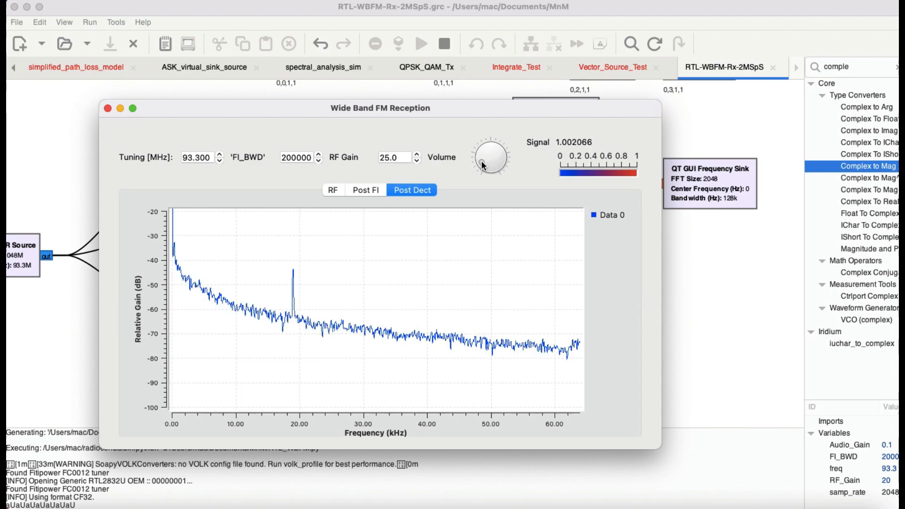
- Raise the volume slightly, and show the RF spectrum with the reception window moved clear of the source and filter blocks
mouse_move(482, 163)
mouse_down()
mouse_move(493, 150)
mouse_move(501, 177)
mouse_move(499, 143)
mouse_move(477, 158)
mouse_up()
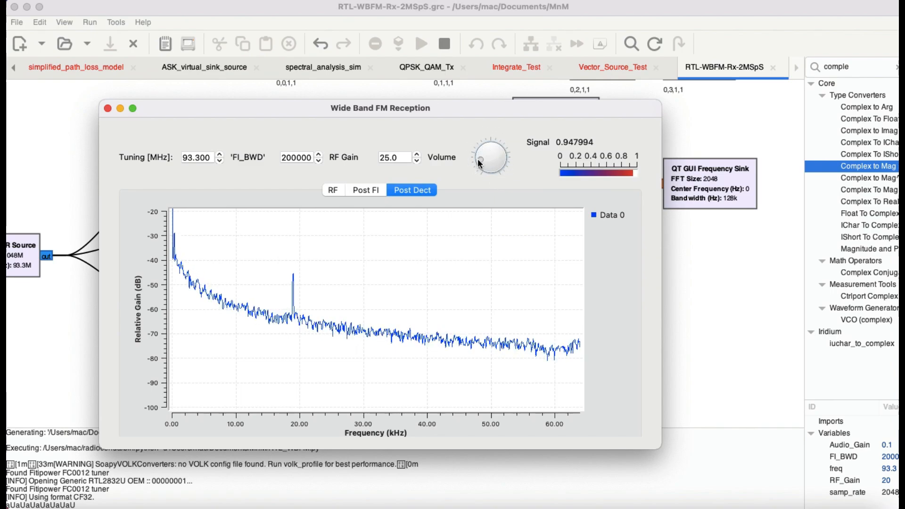
click(333, 189)
drag(348, 107, 399, 319)
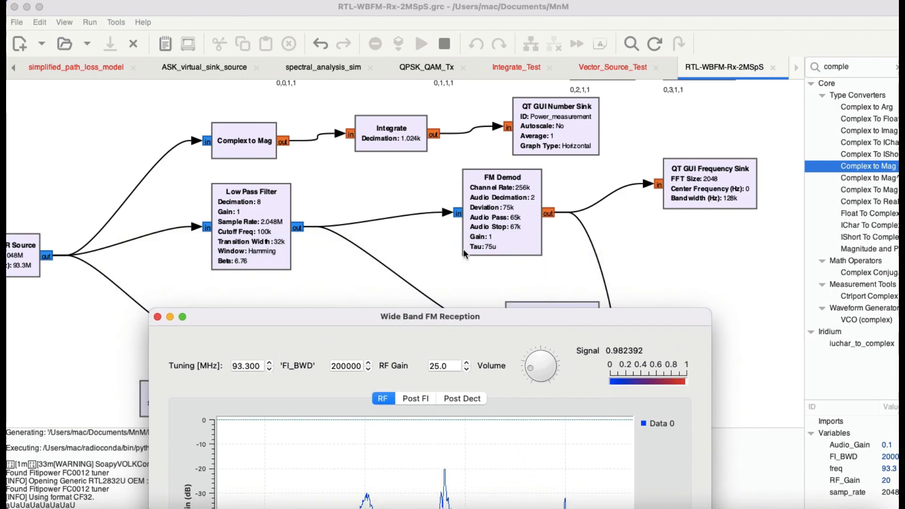
drag(442, 318, 516, 379)
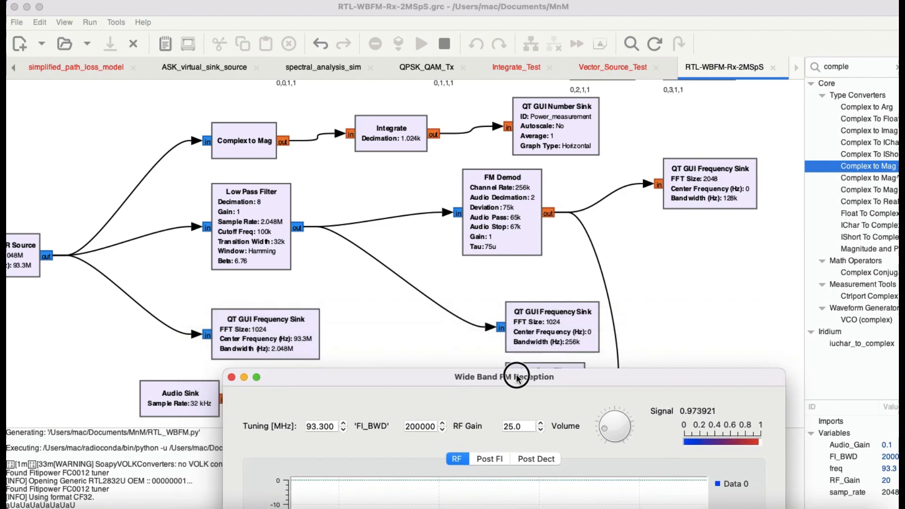
scroll(501, 214, left, 3)
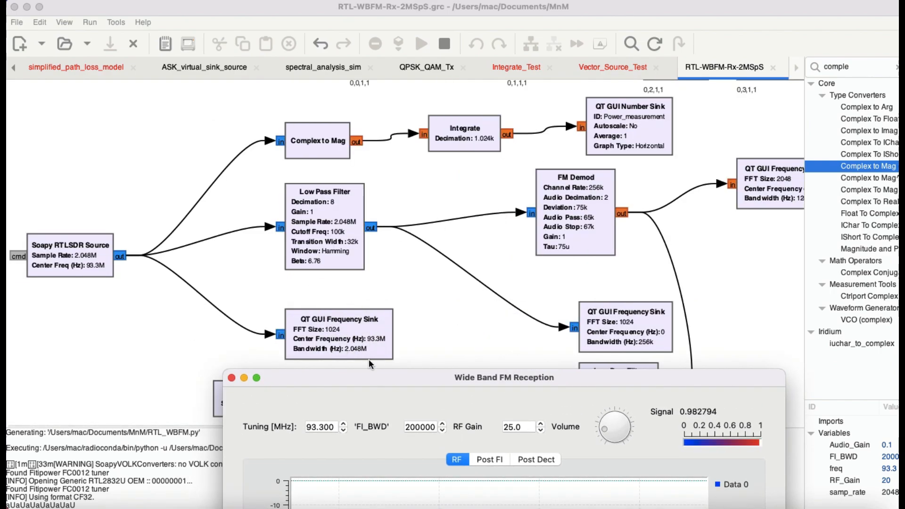
- Move the Wide Band FM Reception window up to show the full RF spectrum, and raise the tuning to 94.0 MHz
drag(473, 378, 383, 365)
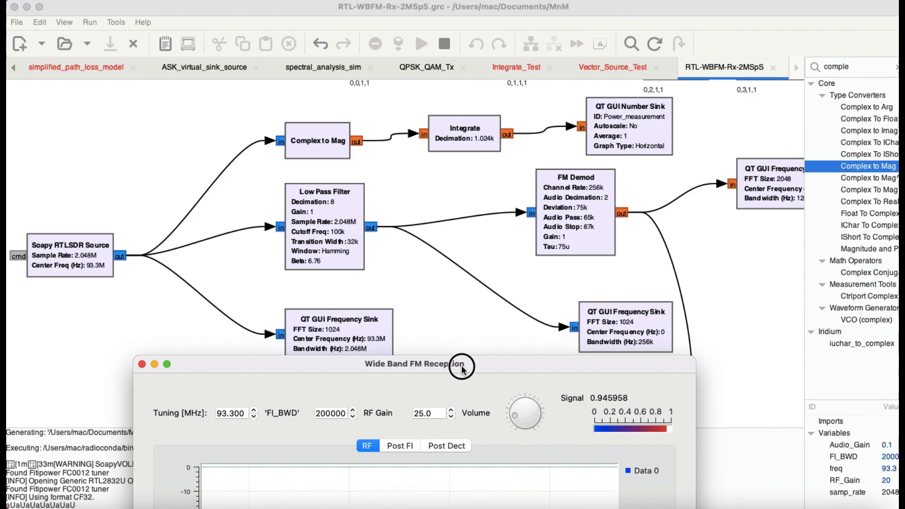
drag(462, 369, 440, 132)
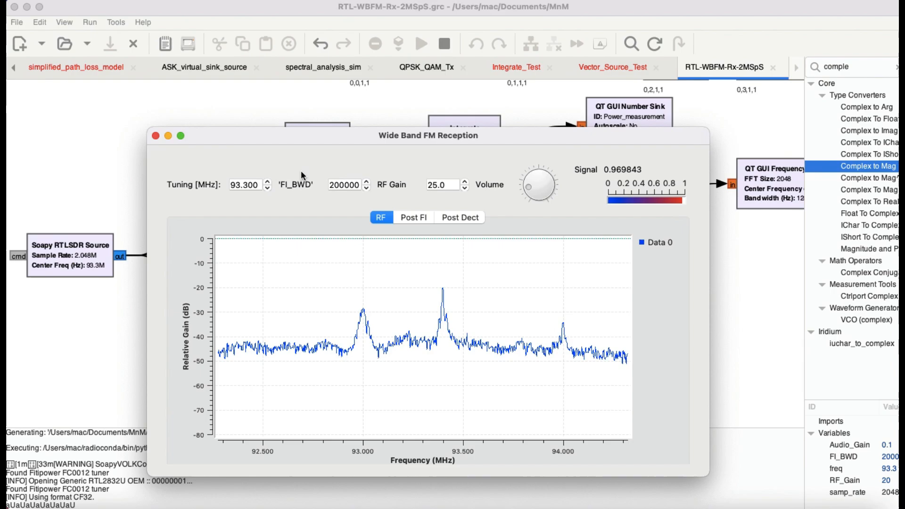
click(268, 181)
click(268, 182)
click(268, 181)
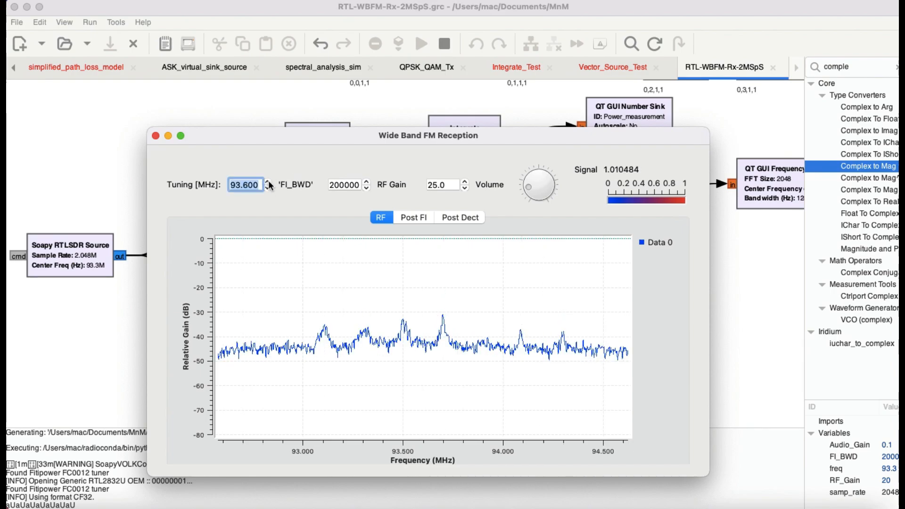
click(268, 181)
click(268, 181)
click(268, 181)
click(268, 181)
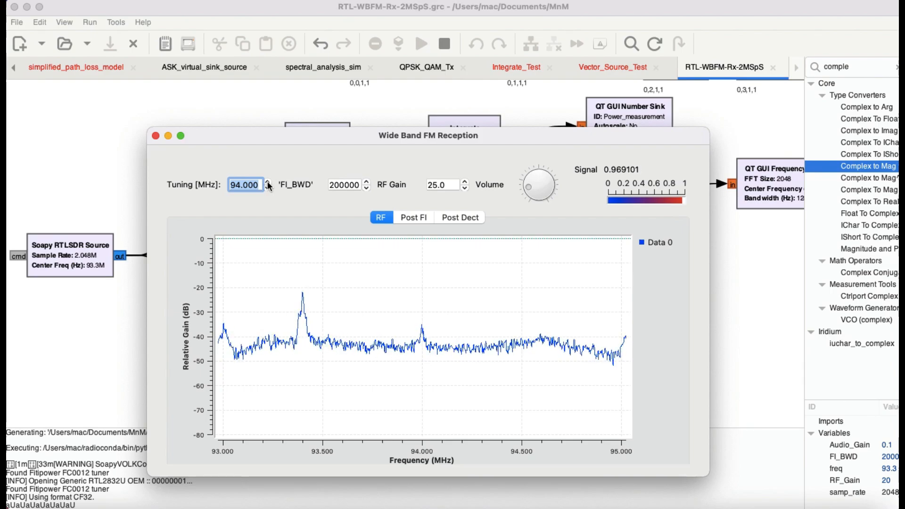
- Raise the tuning in 0.1 MHz increments to 96.2 MHz to scan the RF spectrum for stations
click(268, 181)
click(268, 182)
click(268, 181)
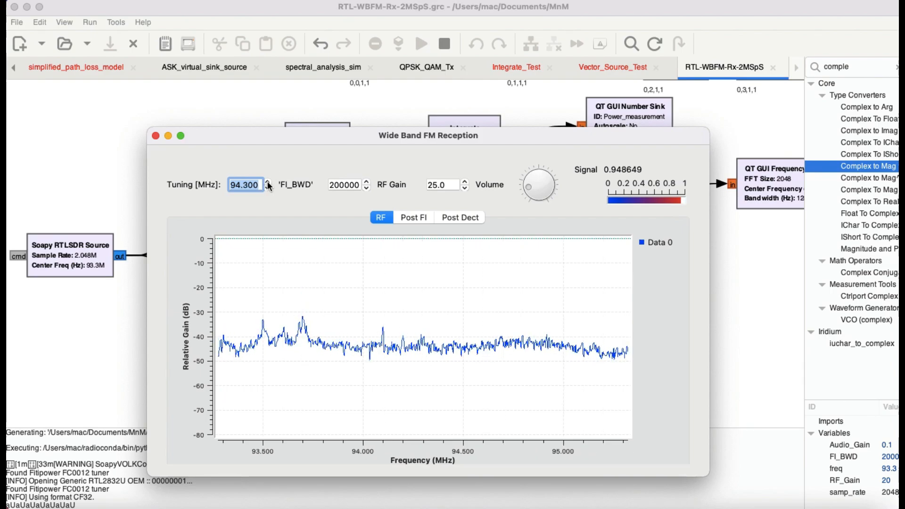
click(267, 181)
click(268, 181)
click(268, 181)
click(268, 181)
click(268, 181)
click(268, 181)
click(268, 181)
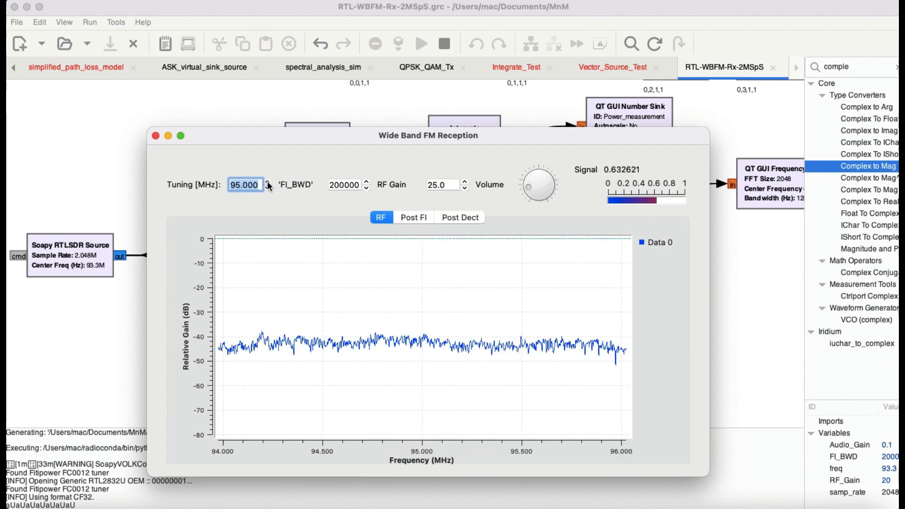
click(268, 181)
click(268, 182)
click(267, 181)
click(267, 182)
click(268, 181)
click(268, 181)
click(268, 181)
click(268, 181)
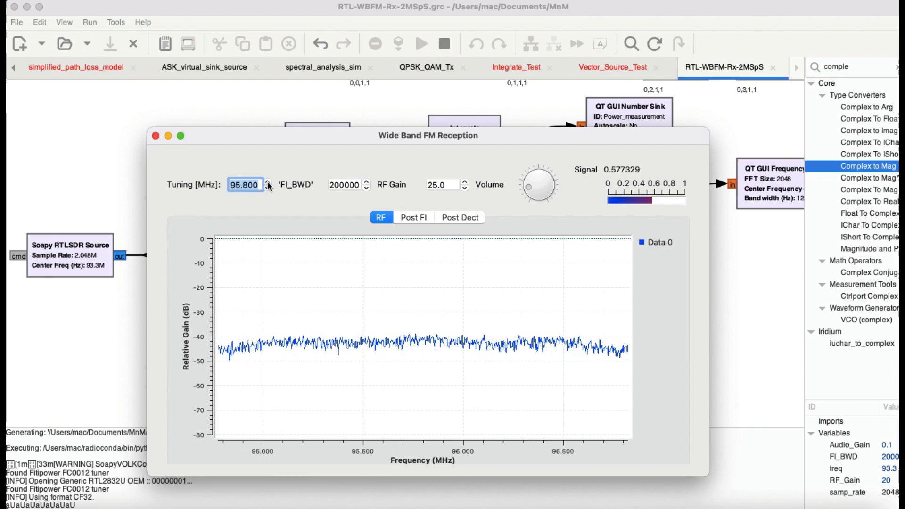
click(268, 181)
click(268, 181)
click(268, 181)
click(267, 181)
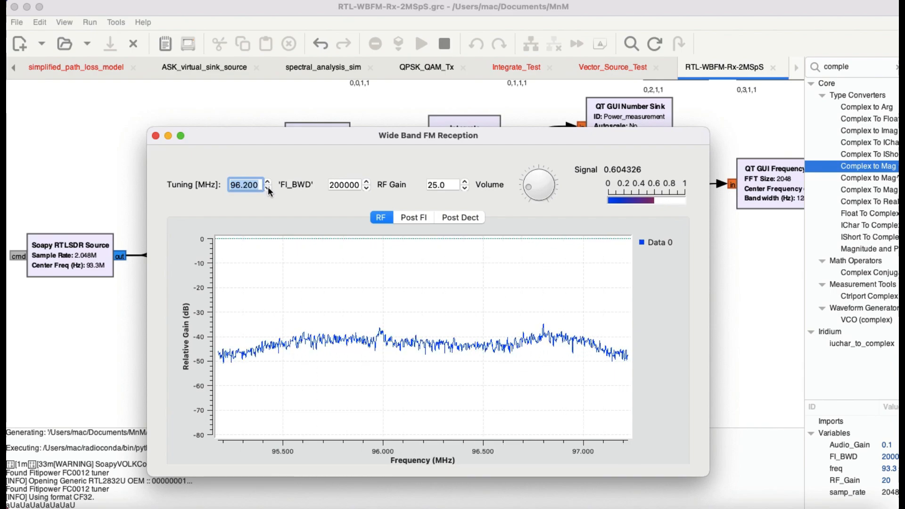
- Set the tuning to 96.8 MHz after stepping back to 96.0 MHz, and turn the volume down further
click(268, 188)
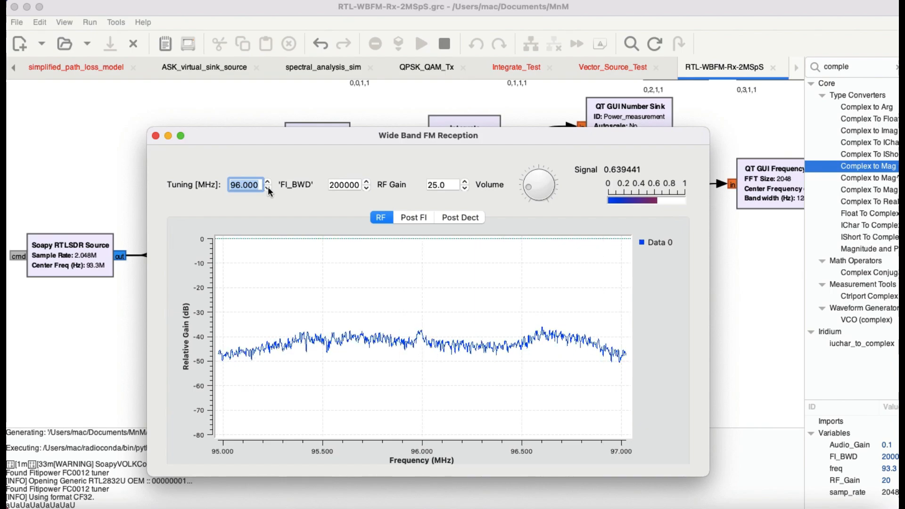
click(267, 181)
click(268, 182)
click(268, 181)
click(268, 181)
click(268, 181)
click(268, 181)
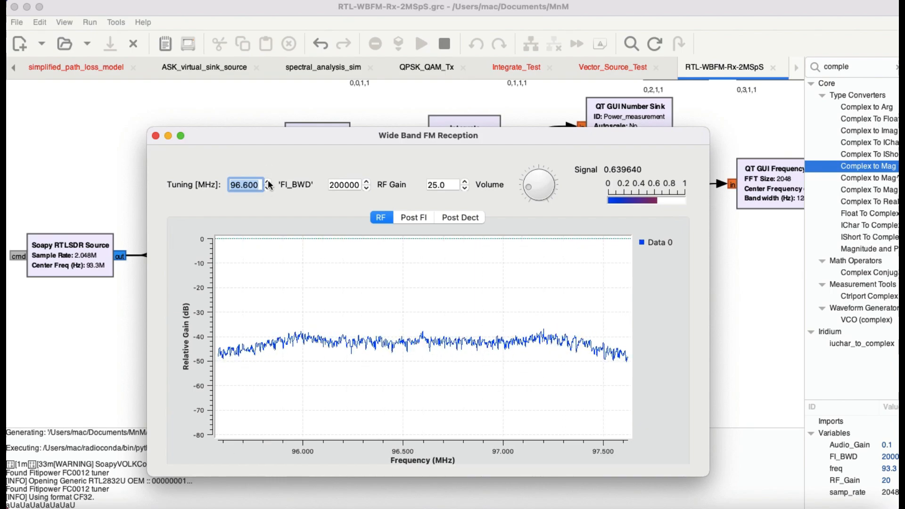
click(268, 181)
click(268, 182)
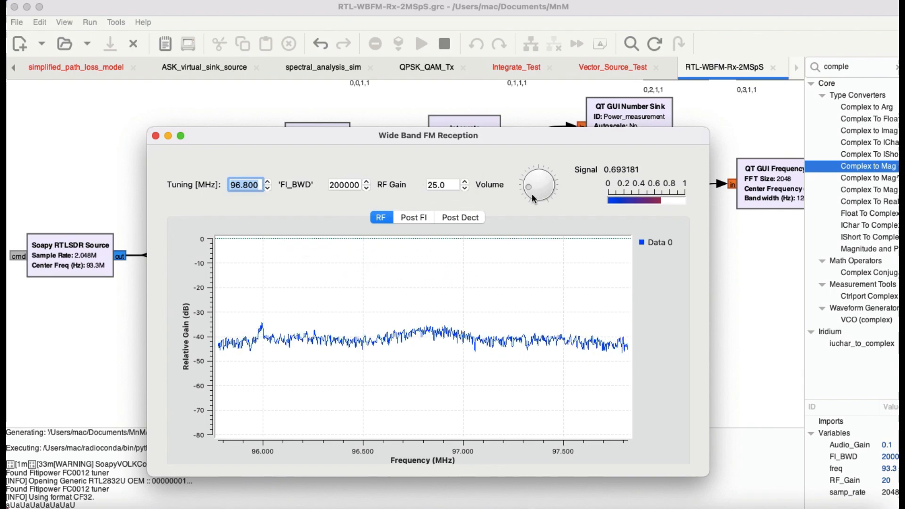
mouse_move(531, 193)
mouse_down()
mouse_move(547, 182)
mouse_move(532, 184)
mouse_move(536, 200)
mouse_up()
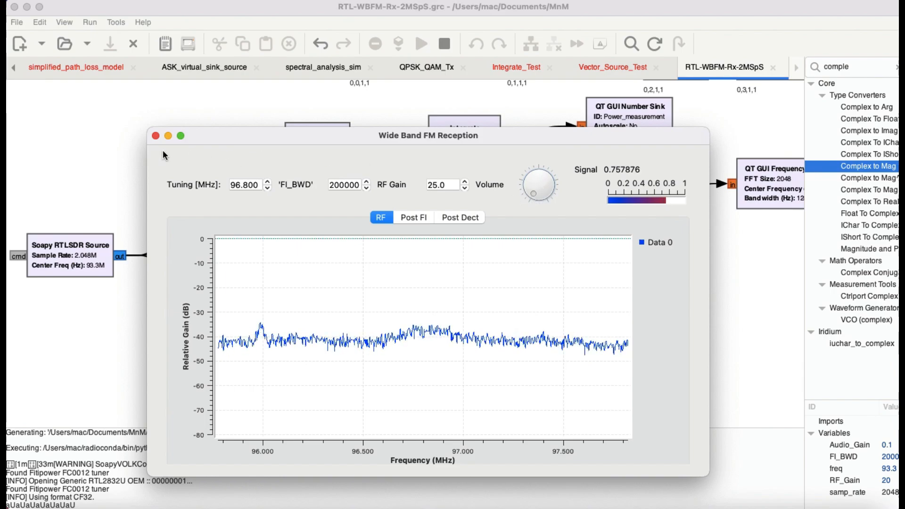